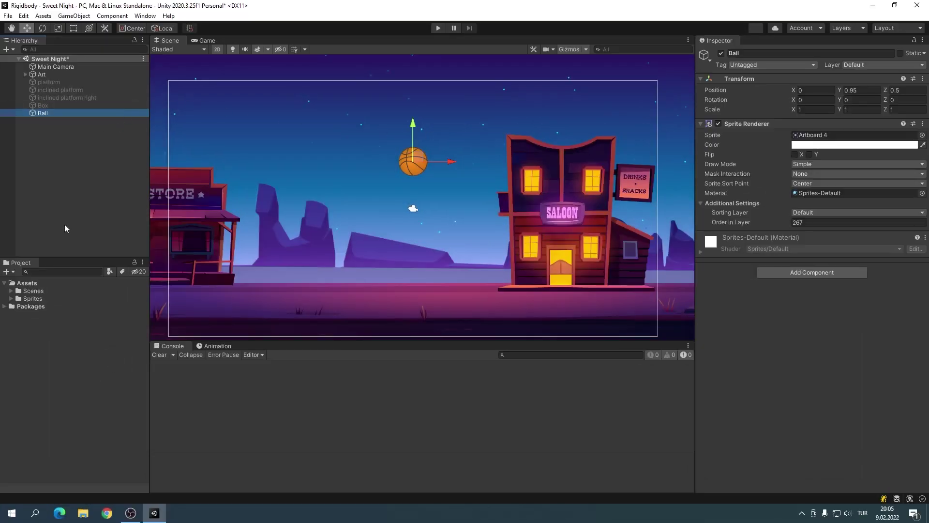
Play-test the scene with the Ball having no physics components, and stop it
left_click(440, 28)
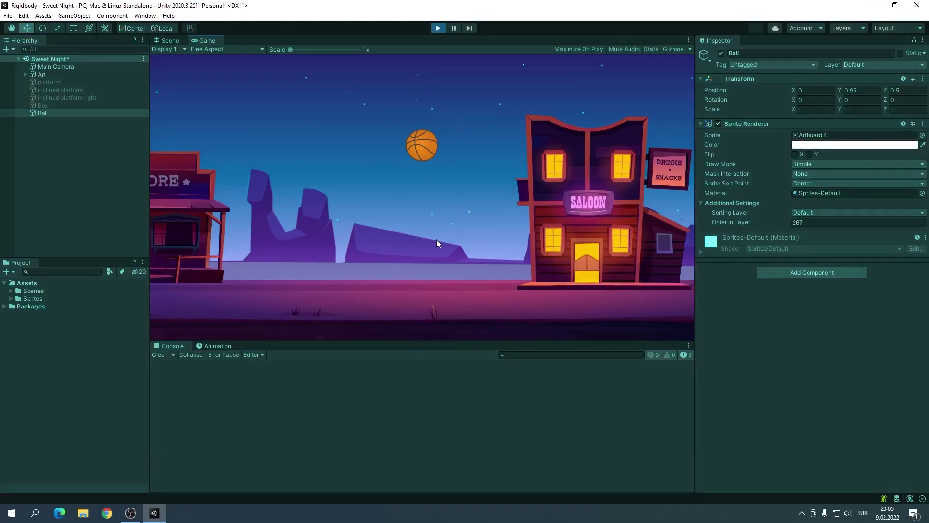
left_click(439, 28)
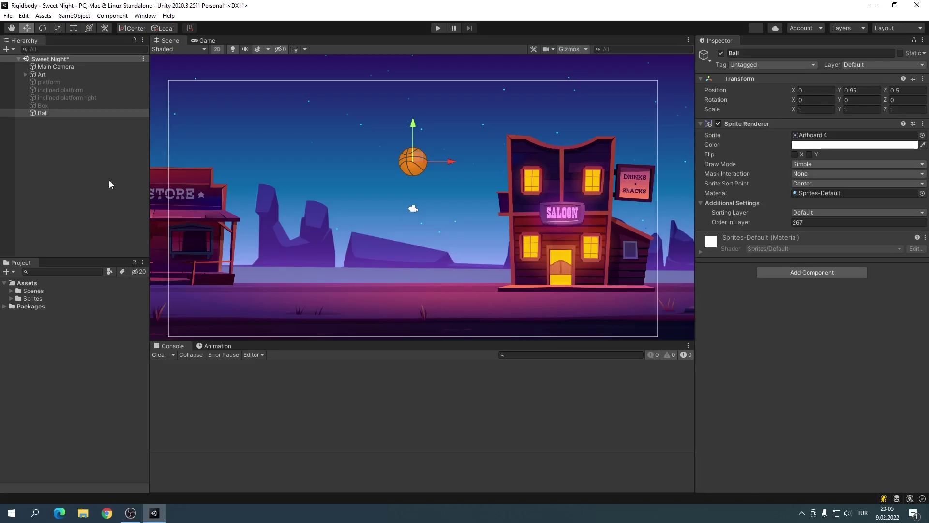
left_click(70, 156)
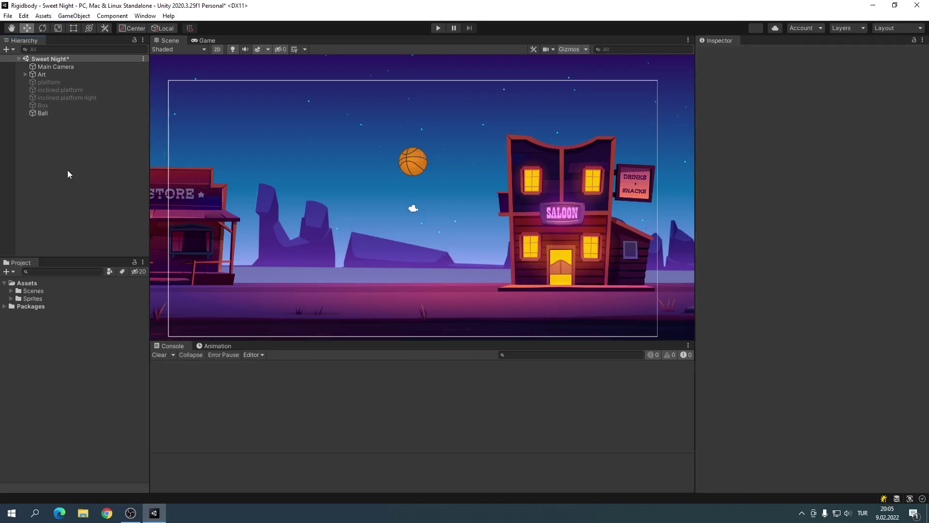
Add a Rigidbody 2D component to the Ball and play-test how it falls
left_click(48, 112)
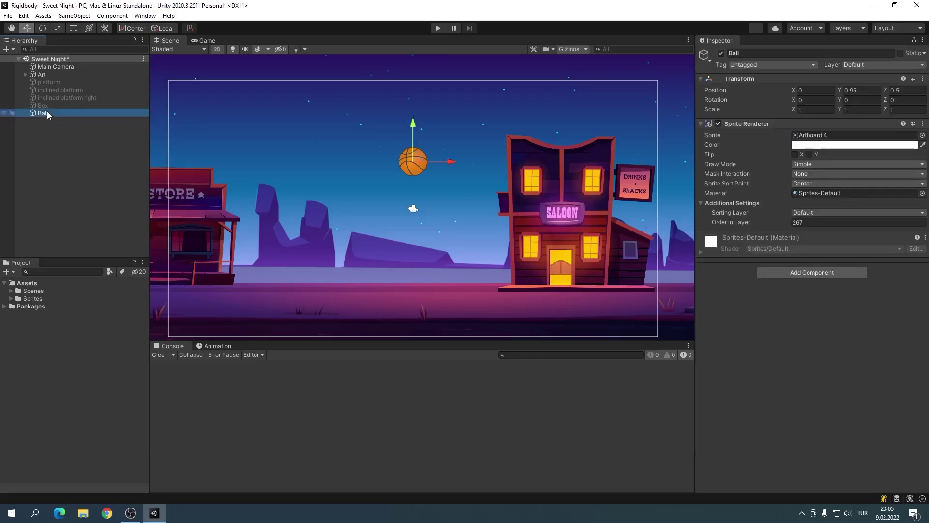
left_click(824, 272)
left_click(800, 385)
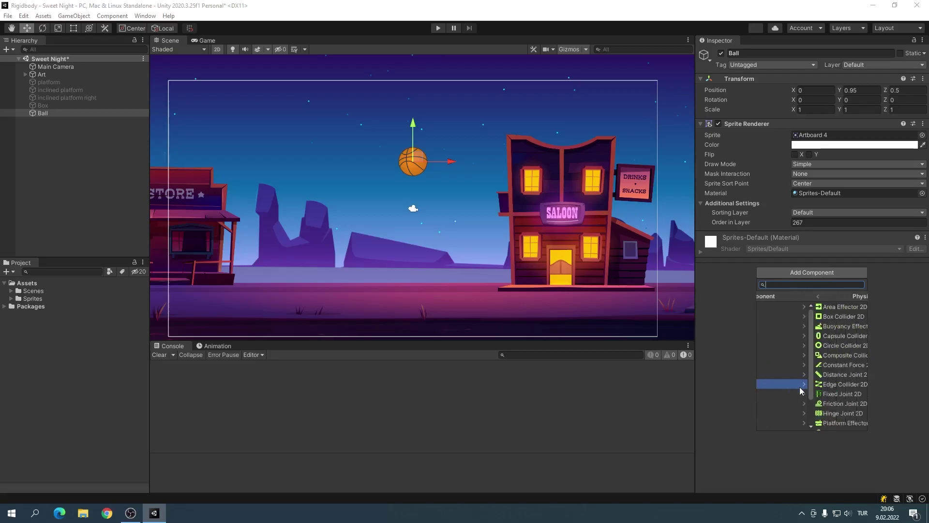
scroll(805, 414, "down", 3)
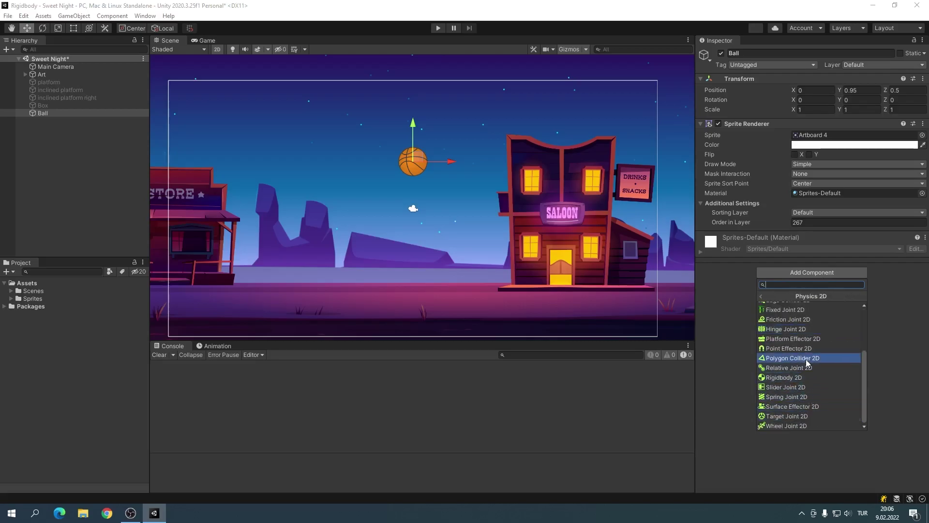
left_click(807, 377)
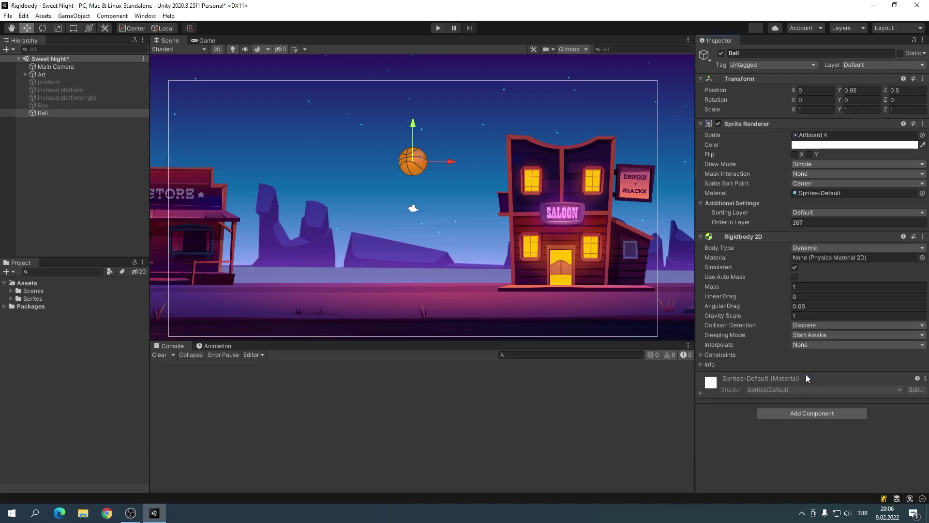
left_click(437, 29)
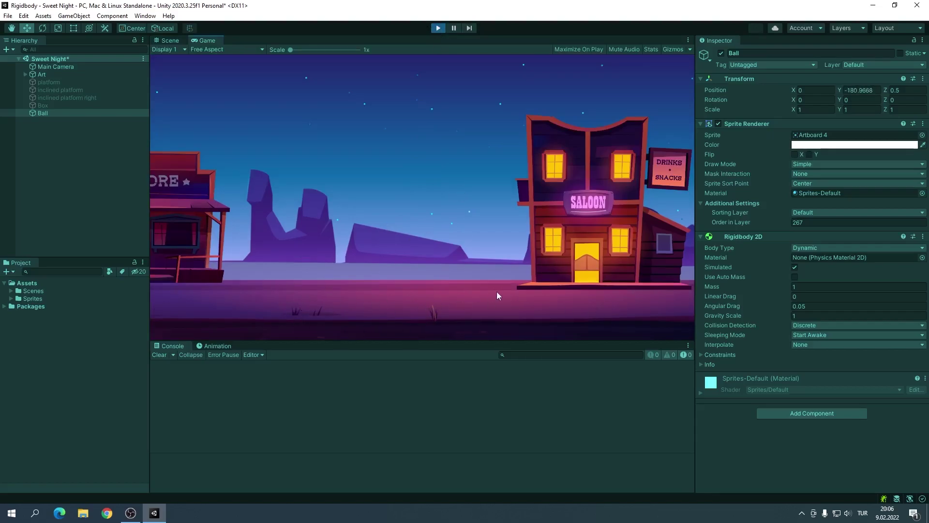
left_click(438, 28)
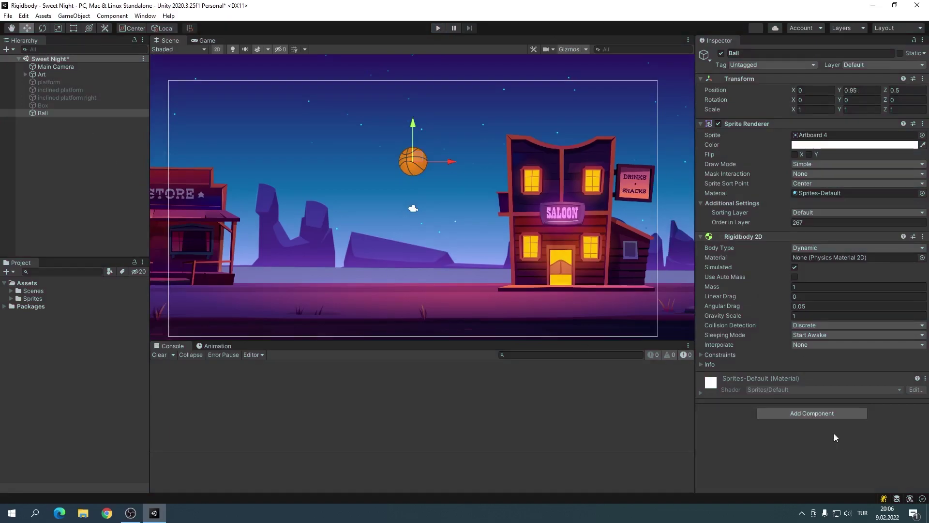
Collapse the Ball's Transform and Sprite Renderer settings and add a Circle Collider 2D component to it
left_click(811, 412)
left_click(725, 123)
left_click(706, 78)
left_click(811, 276)
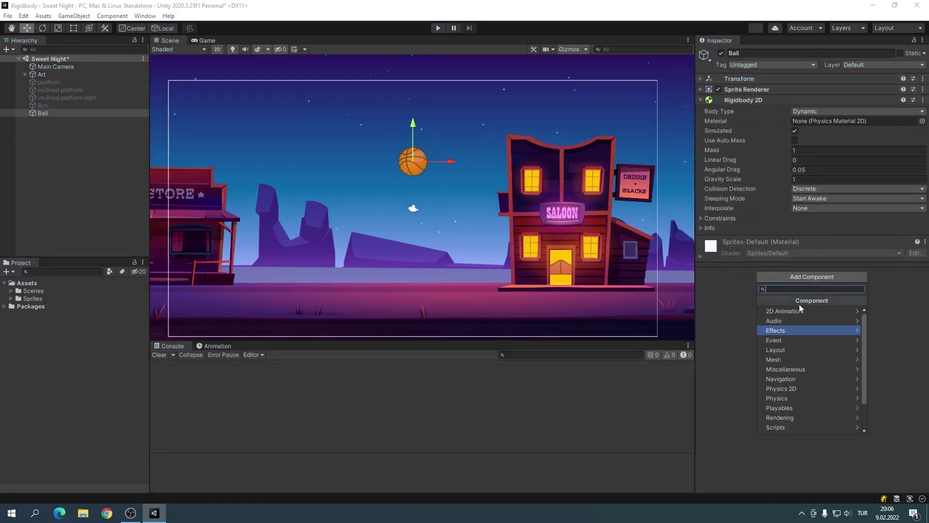
left_click(815, 388)
left_click(818, 351)
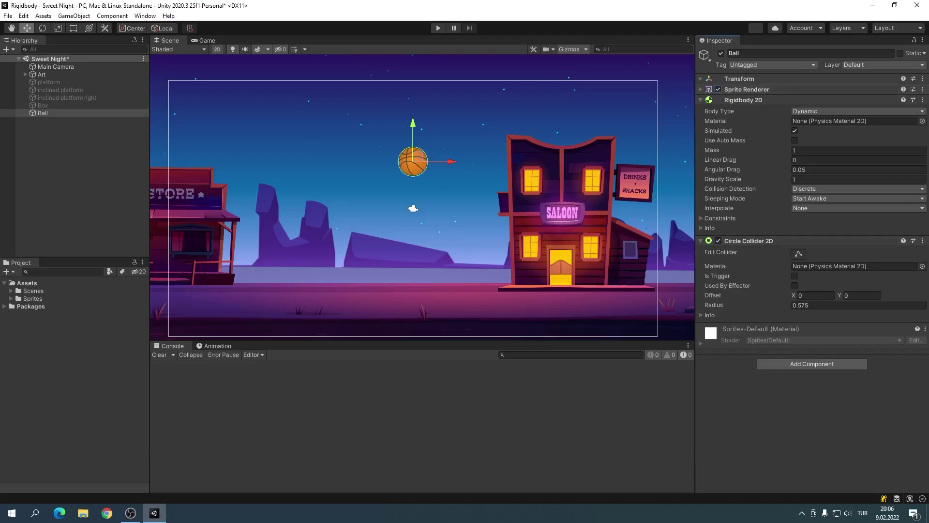
Inspect the Box Collider 2D on the Ground object inside the Art group
left_click(25, 74)
double_click(55, 105)
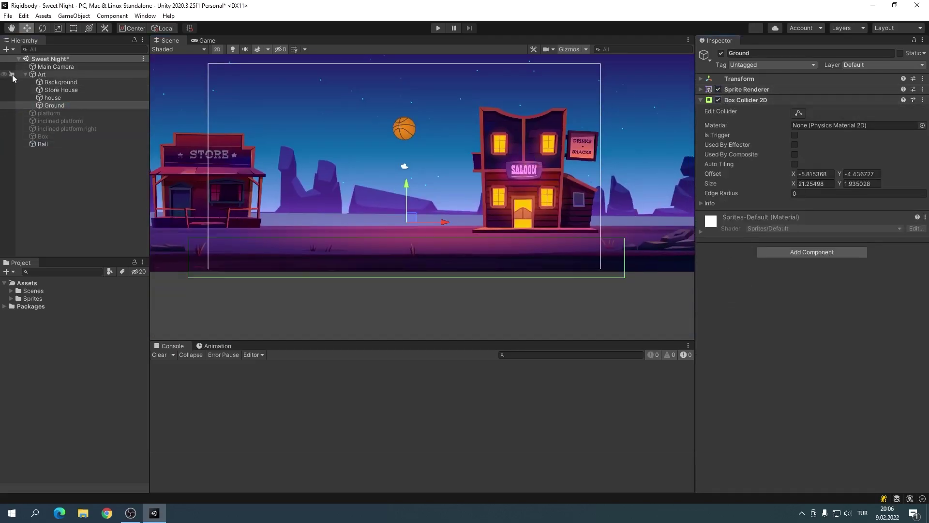
left_click(25, 74)
Select the Ball and play-test its collision with the ground
double_click(42, 113)
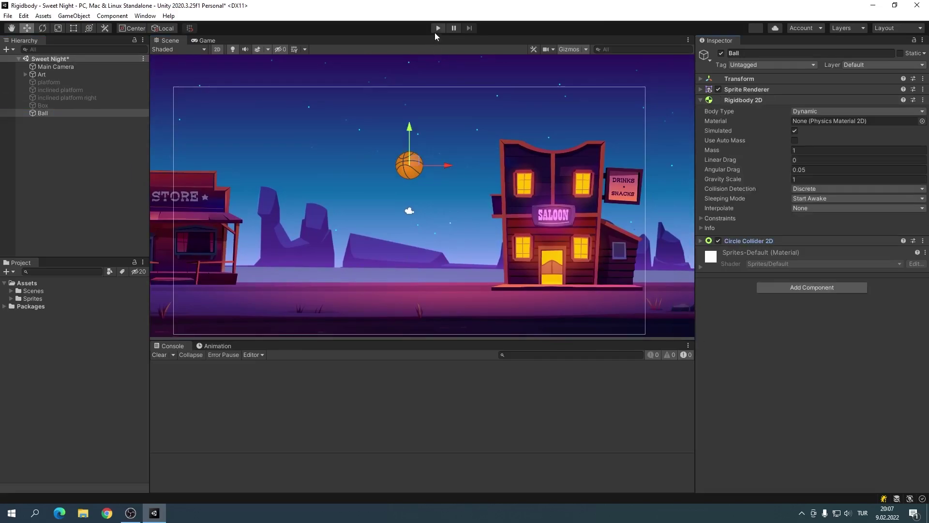
left_click(437, 28)
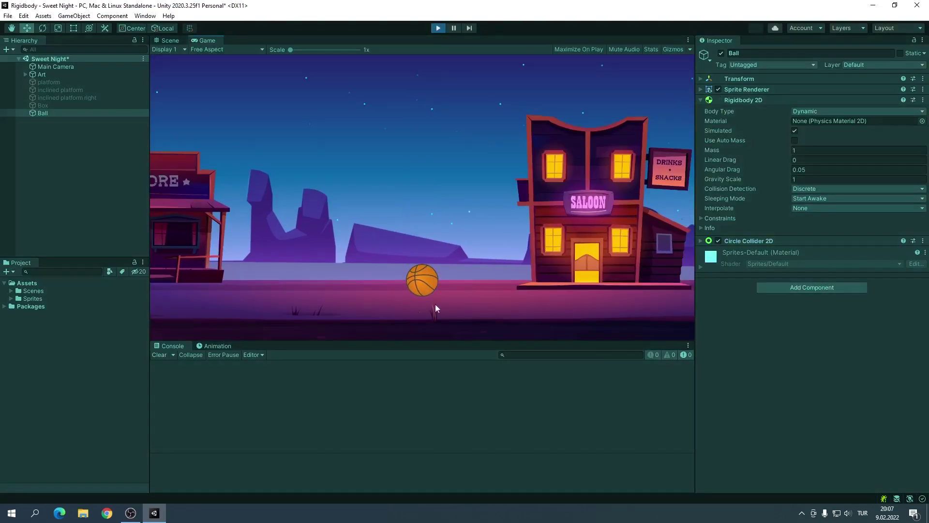
key("ctrl+p")
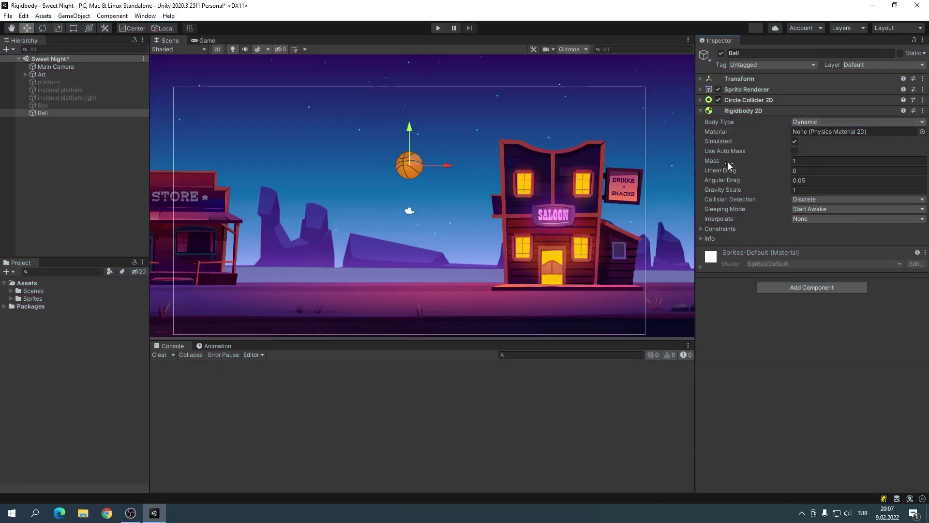
Review the Ball's Rigidbody 2D body types and set its Body Type to Dynamic
mouse_move(729, 165)
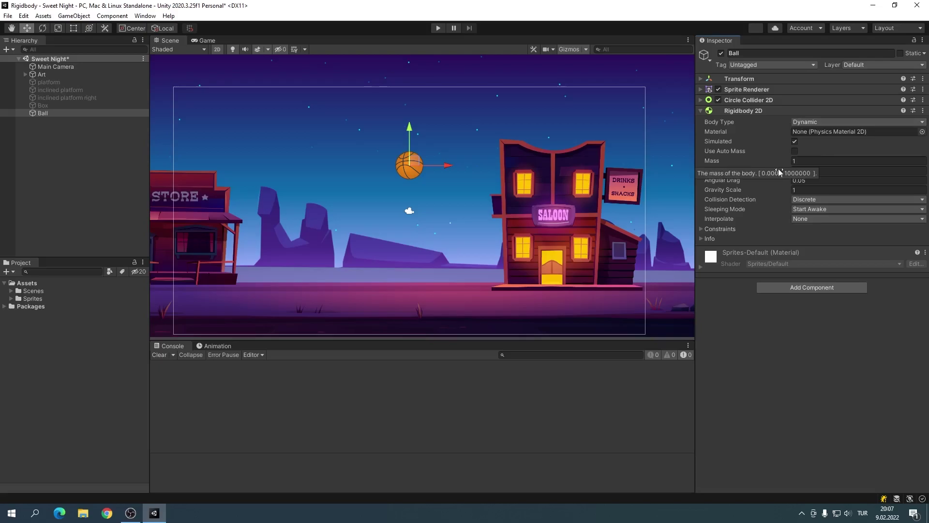
left_click(834, 123)
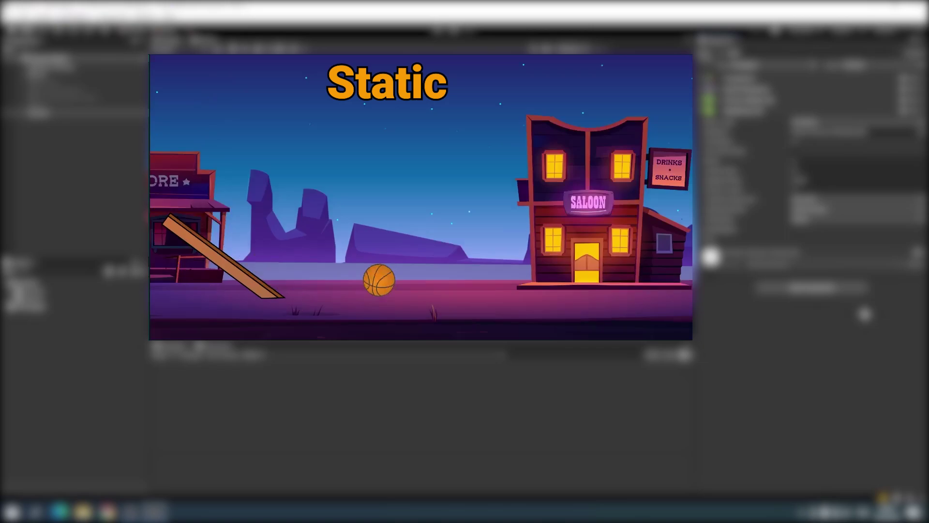
left_click(856, 121)
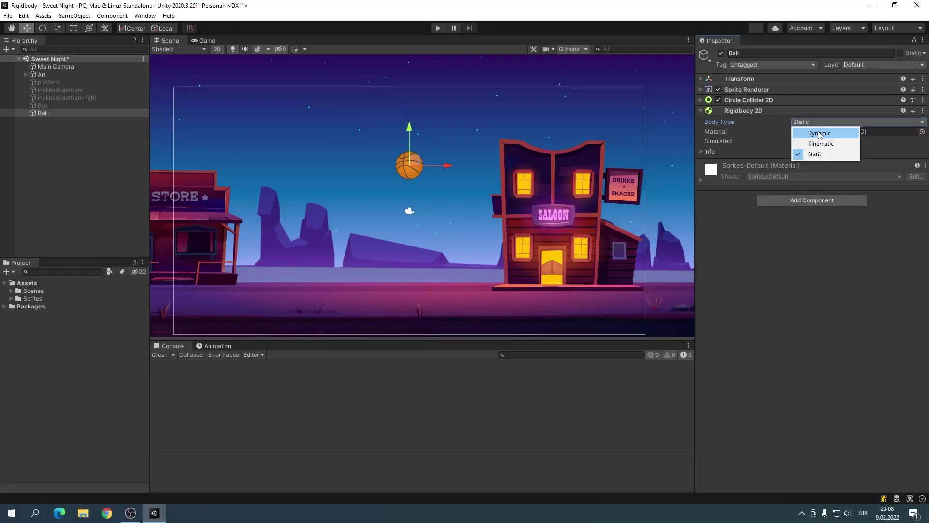
left_click(818, 128)
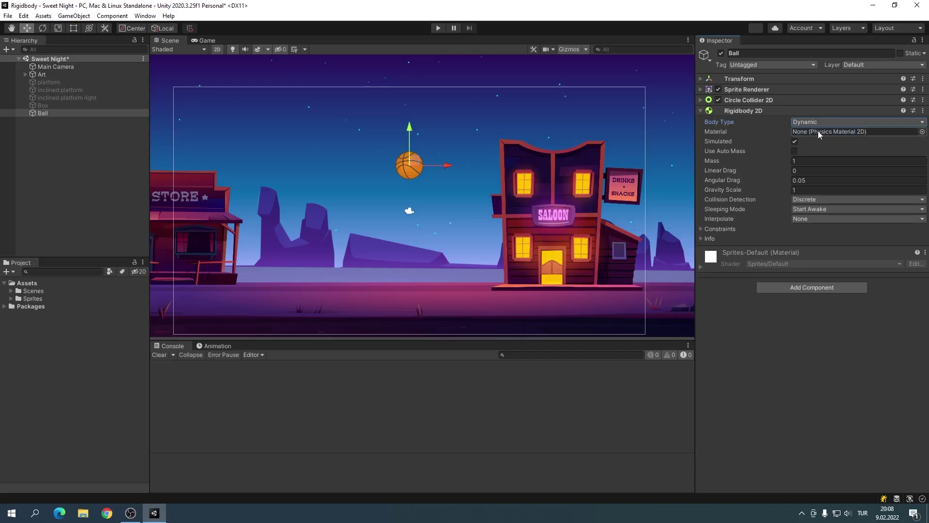
Move the Ball up and to the left in the scene, then duplicate it and place the copy to its right
left_click_drag(408, 161, 376, 138)
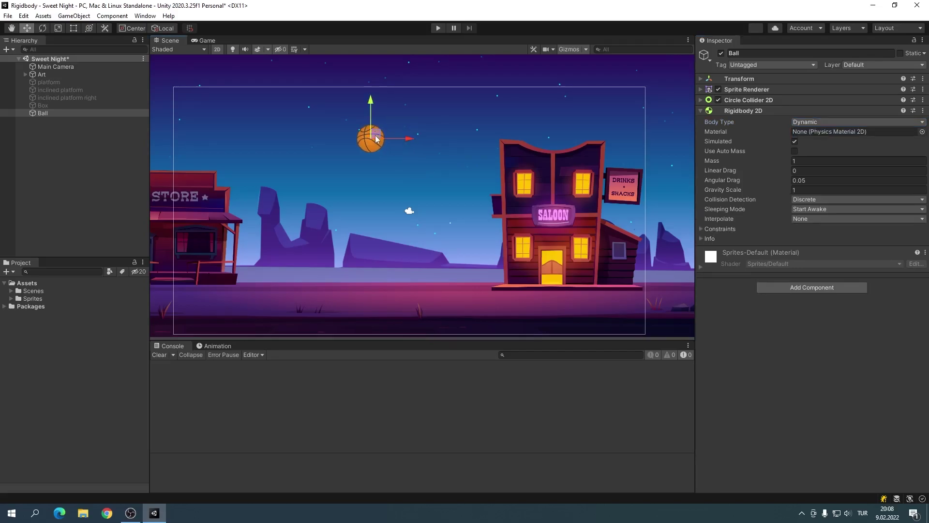
left_click(47, 110)
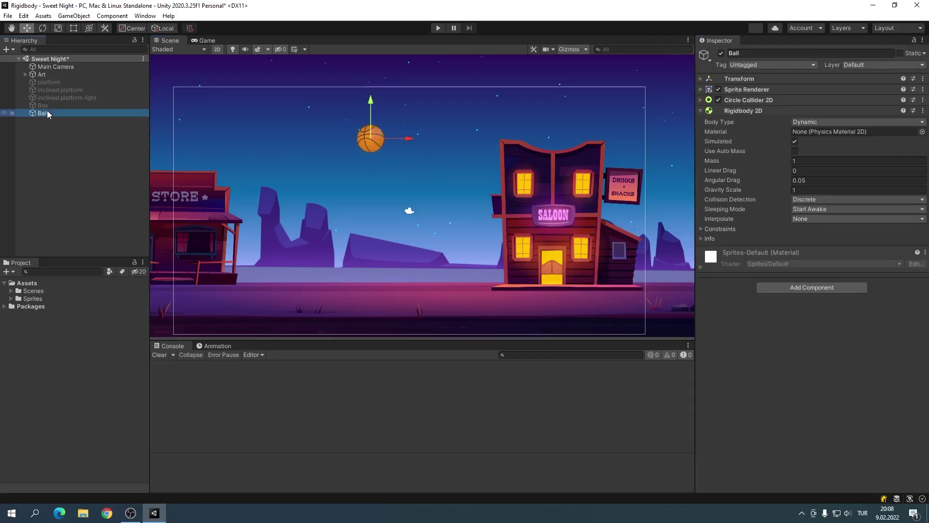
key("ctrl+d")
left_click_drag(409, 138, 461, 141)
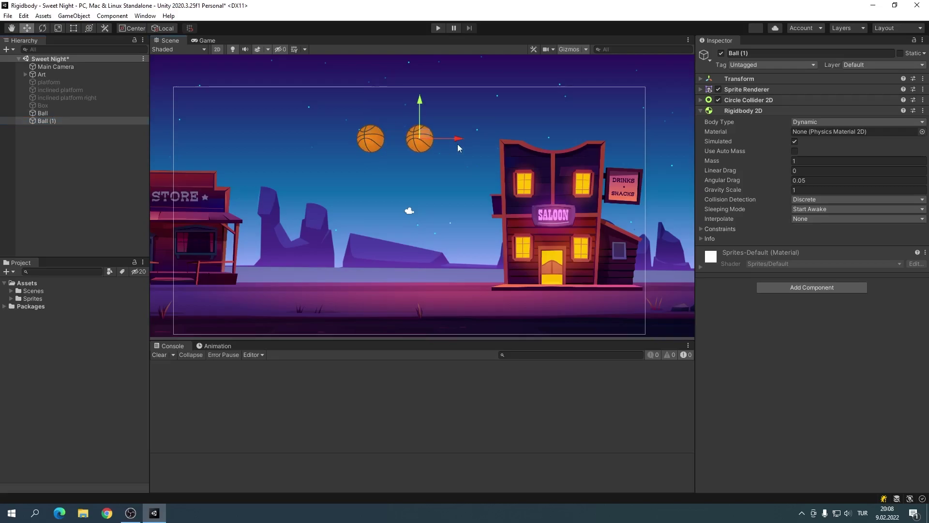
Play-test both balls, comparing their motion with the duplicate's Gravity Scale set to 2 and to -1
left_click(438, 28)
left_click(437, 28)
left_click(41, 169)
left_click(46, 120)
left_click(799, 190)
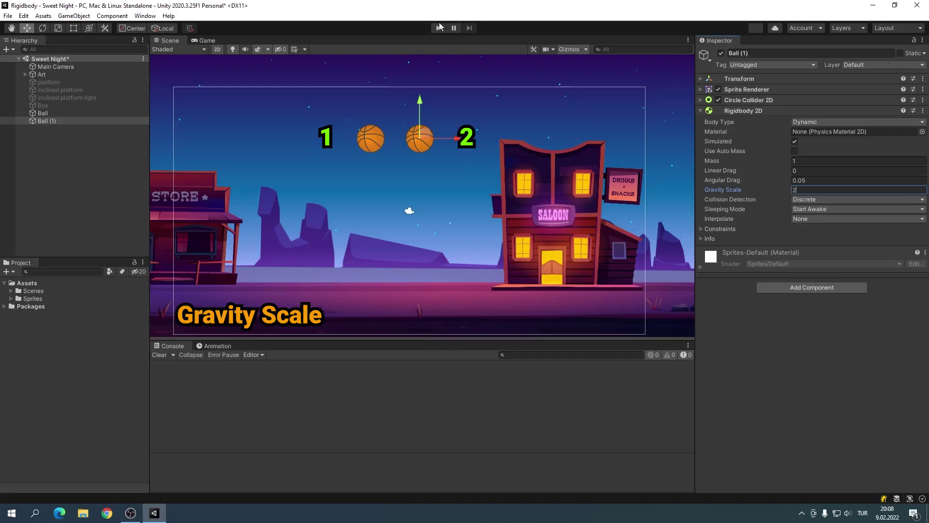
left_click(439, 28)
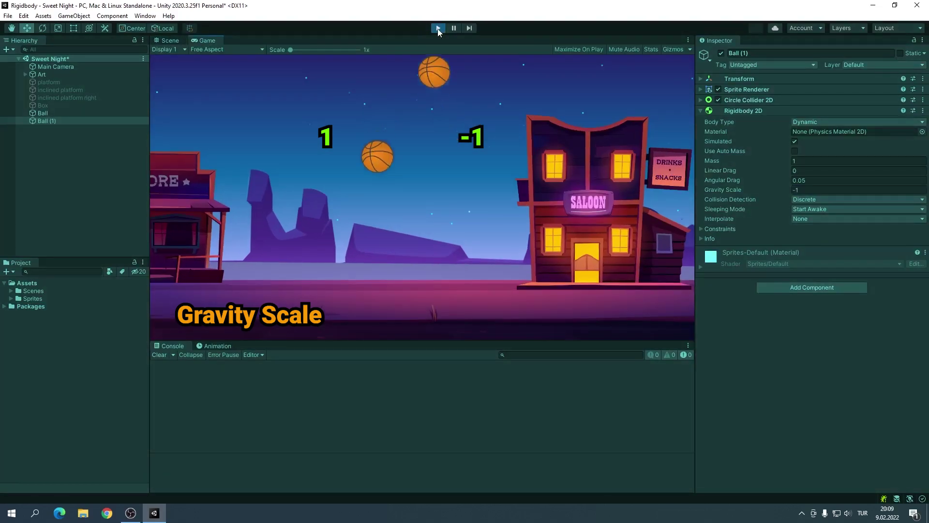
left_click(437, 28)
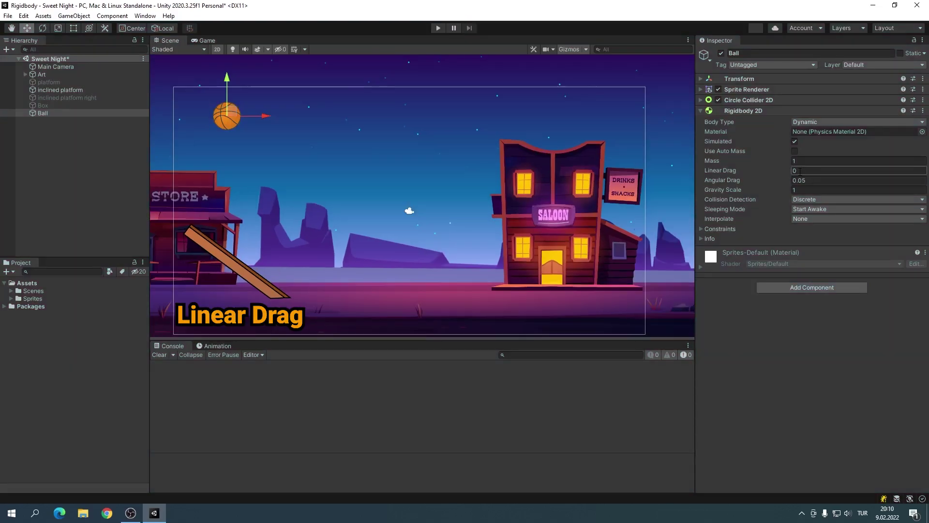
Play-test the Ball above the inclined platform with its Linear Drag set to 100, 10 and 0
left_click(806, 171)
left_click(438, 28)
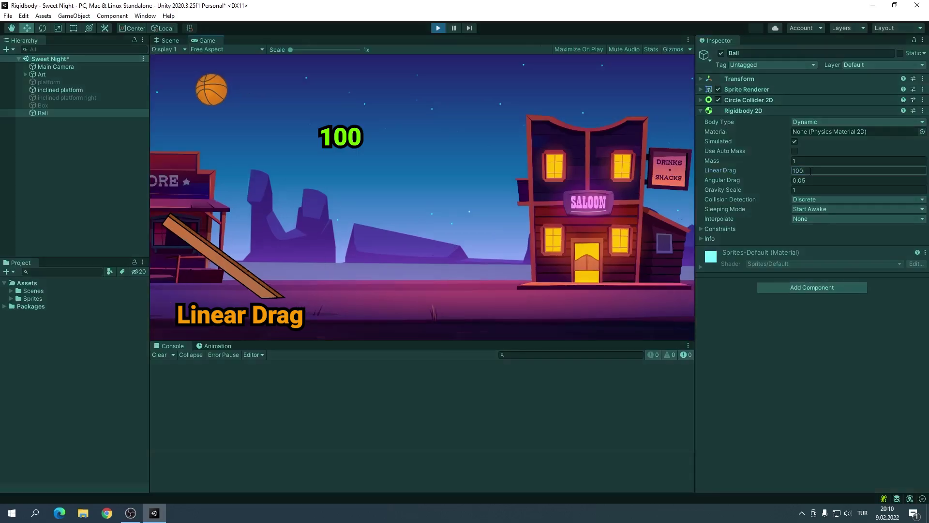
left_click(816, 171)
left_click(813, 169)
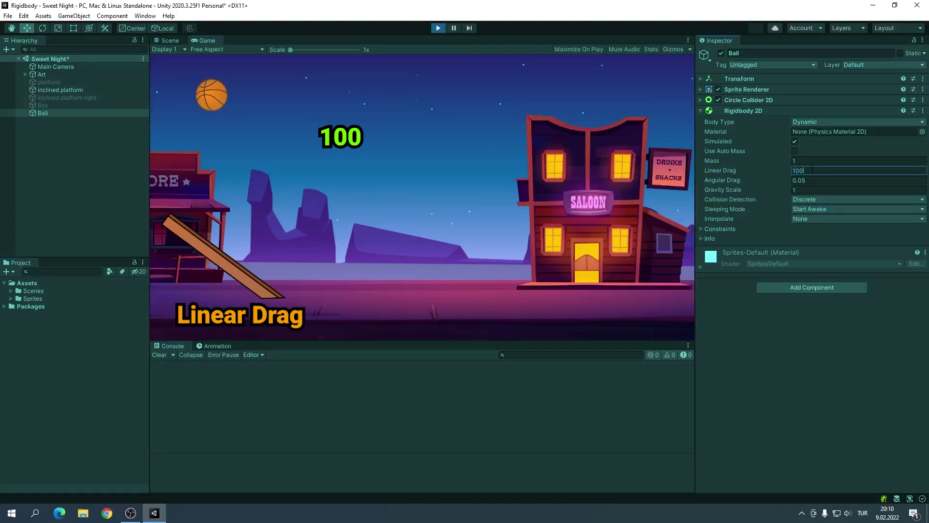
key("BackSpace")
key("BackSpace")
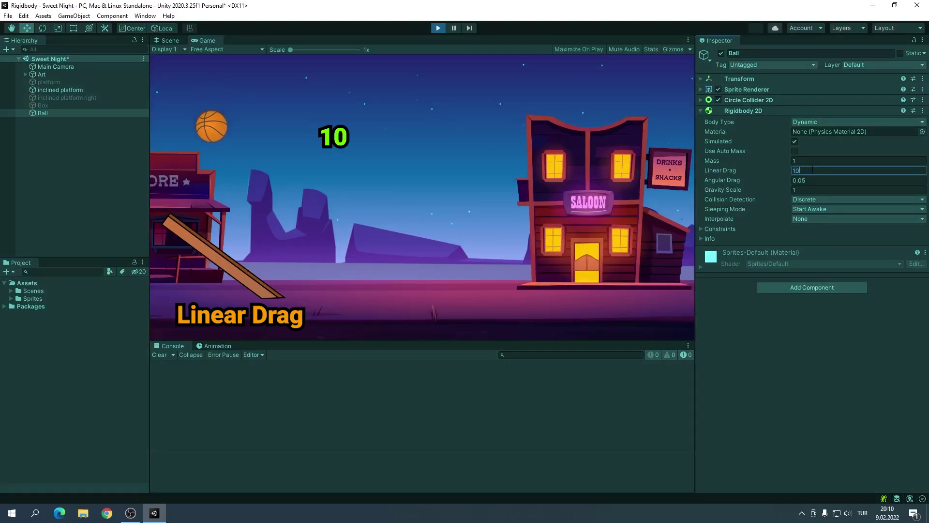
key("BackSpace")
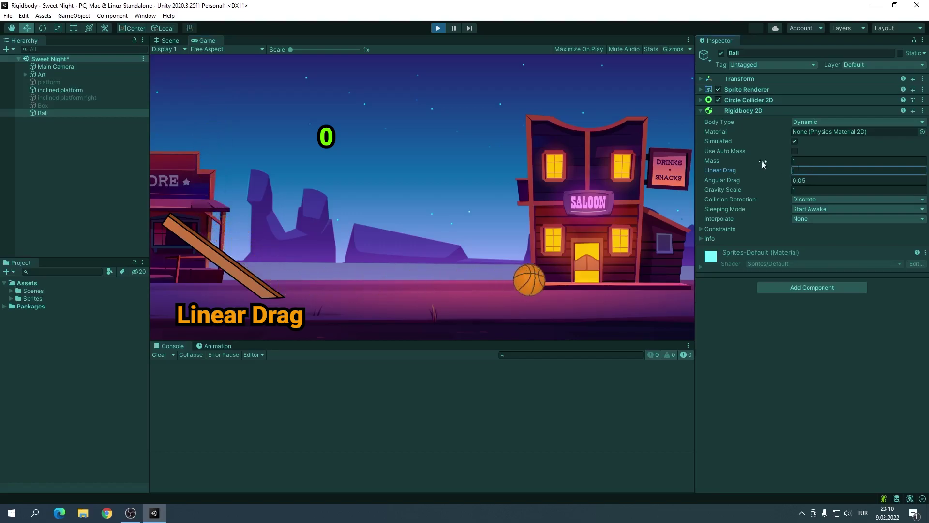
Play-test the Ball on the inclined platform with an Angular Drag of 100
left_click(438, 28)
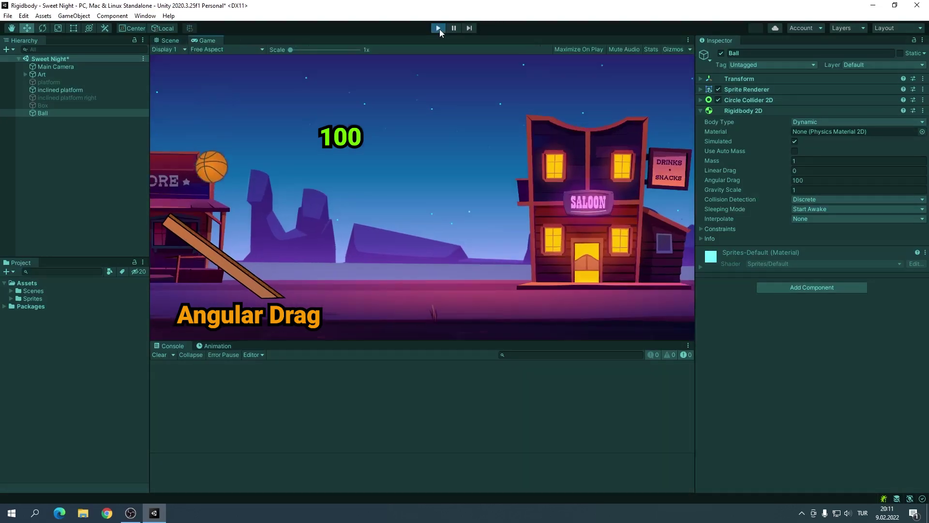
left_click(439, 28)
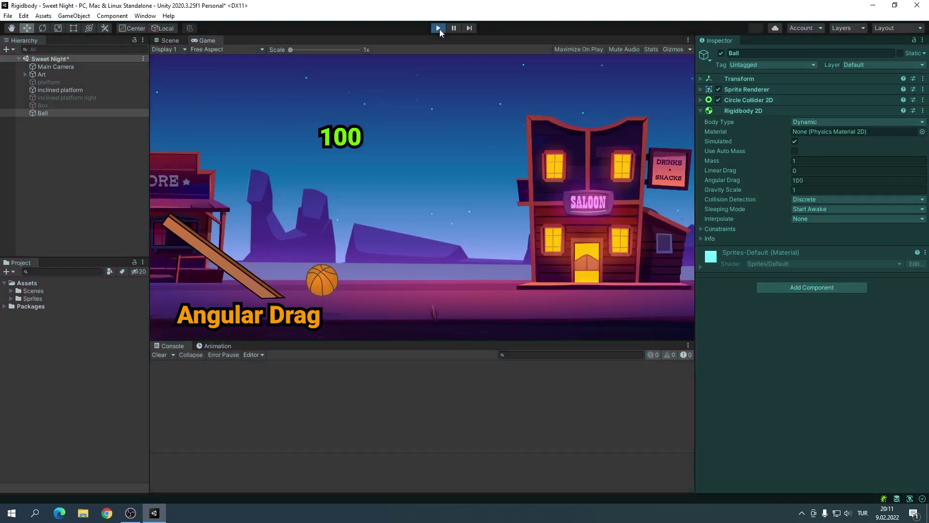
Freeze the Ball's X position in the Rigidbody 2D constraints, play-test it, and release X during play
left_click(701, 229)
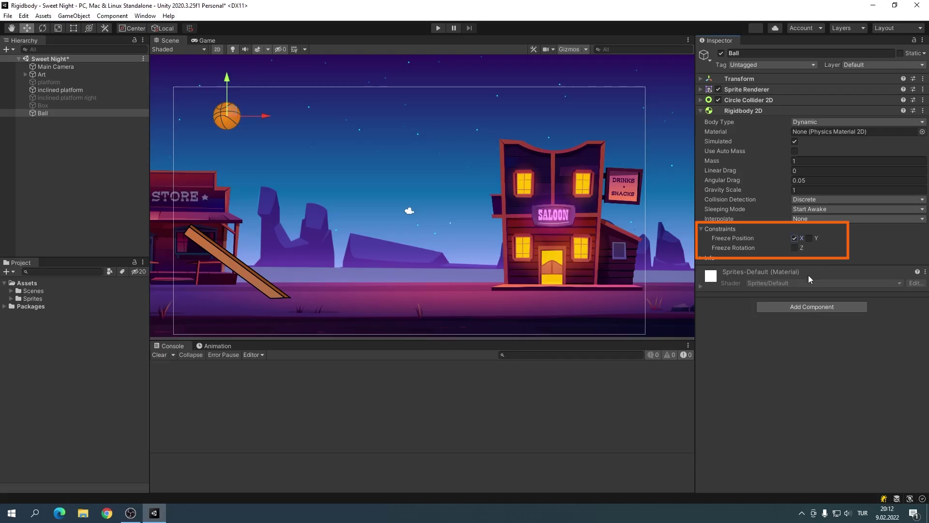
key("ctrl+p")
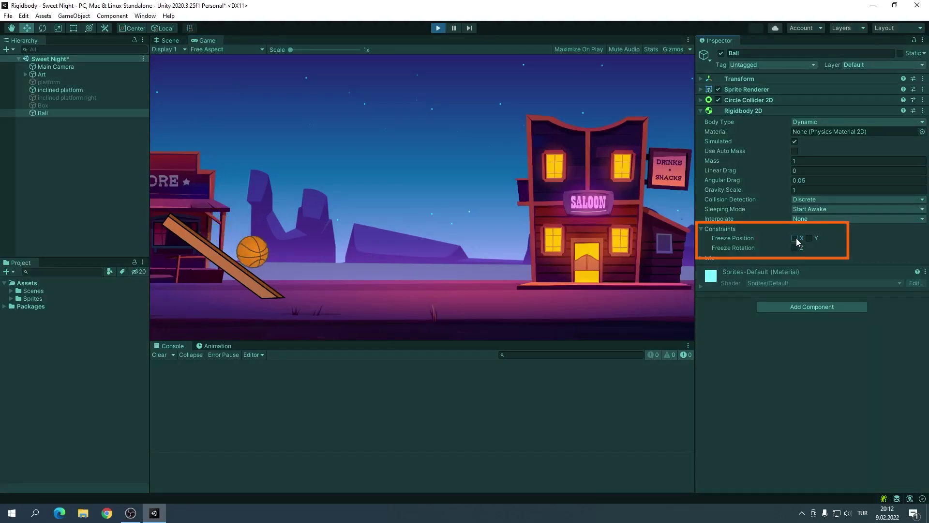
key("ctrl+p")
Freeze the Ball's Y position in the Rigidbody 2D constraints and play-test it
left_click(808, 238)
left_click(441, 30)
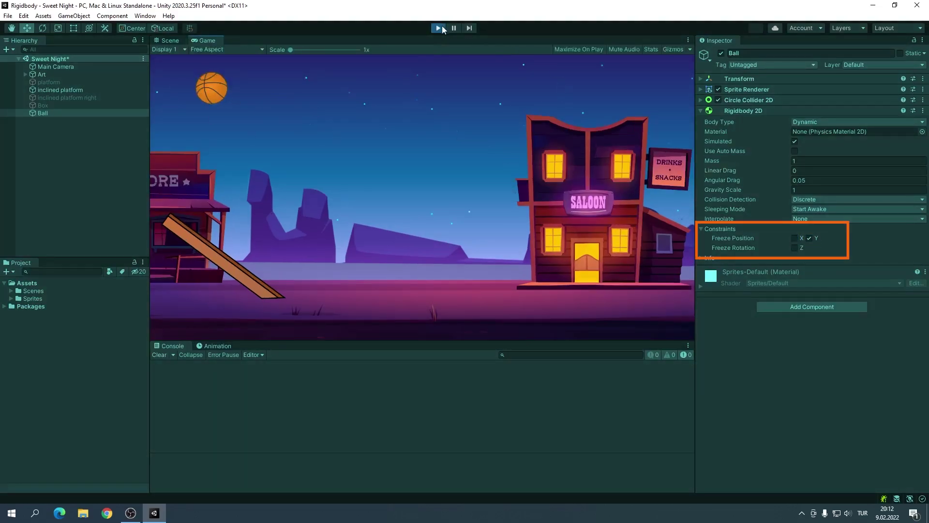
left_click(441, 28)
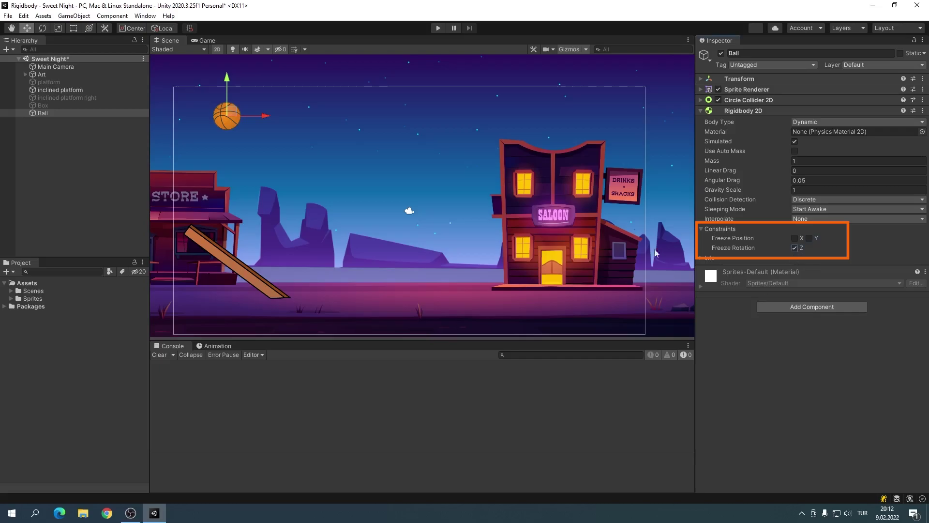
Play-test the Ball on the inclined platform with its Z rotation frozen, and release Z during play
left_click(437, 29)
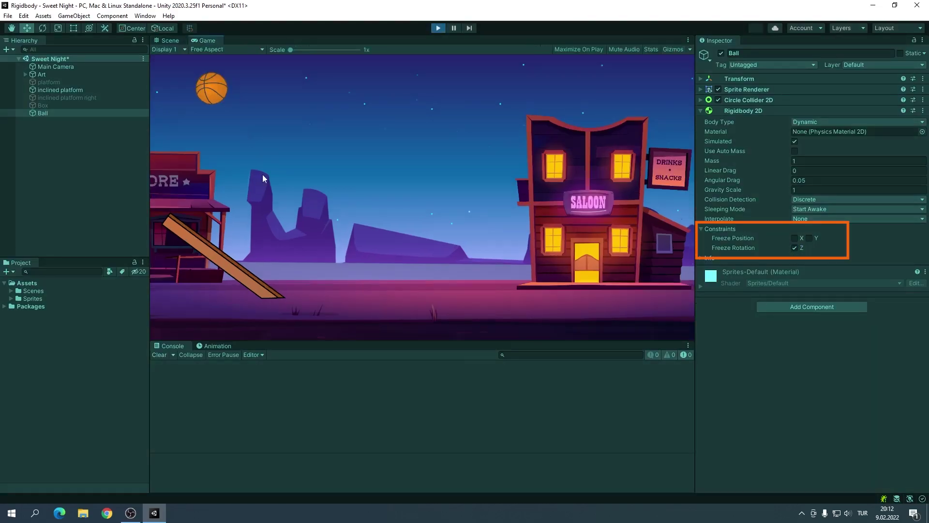
left_click(794, 247)
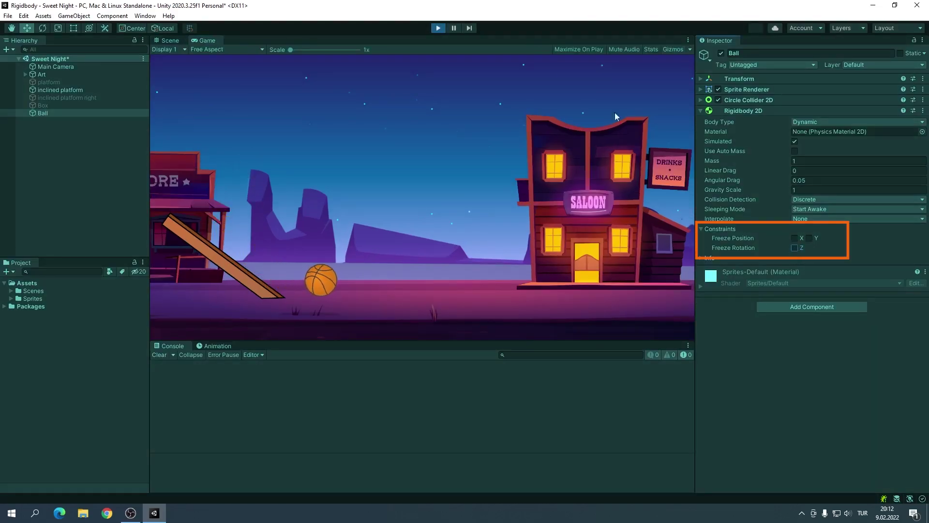
left_click(440, 27)
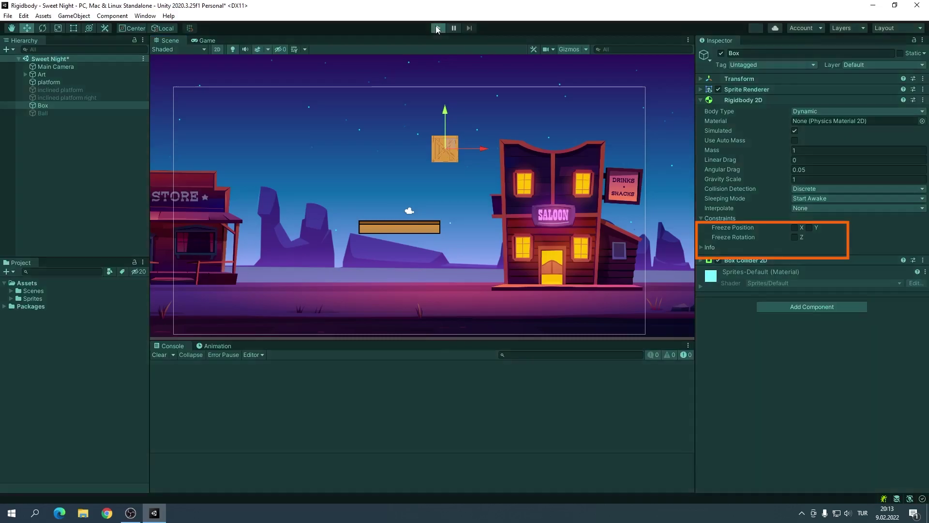
Play-test the Box falling onto the edge of the platform
left_click(438, 28)
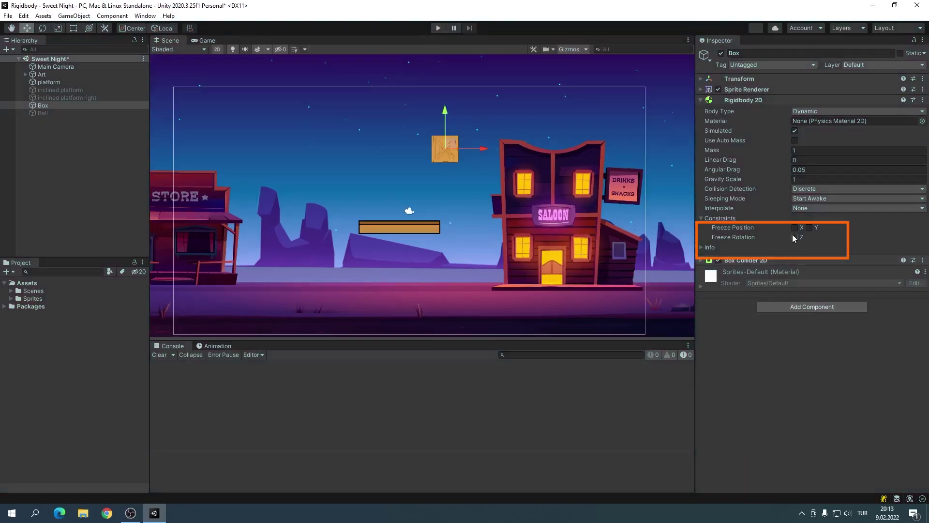
left_click(438, 28)
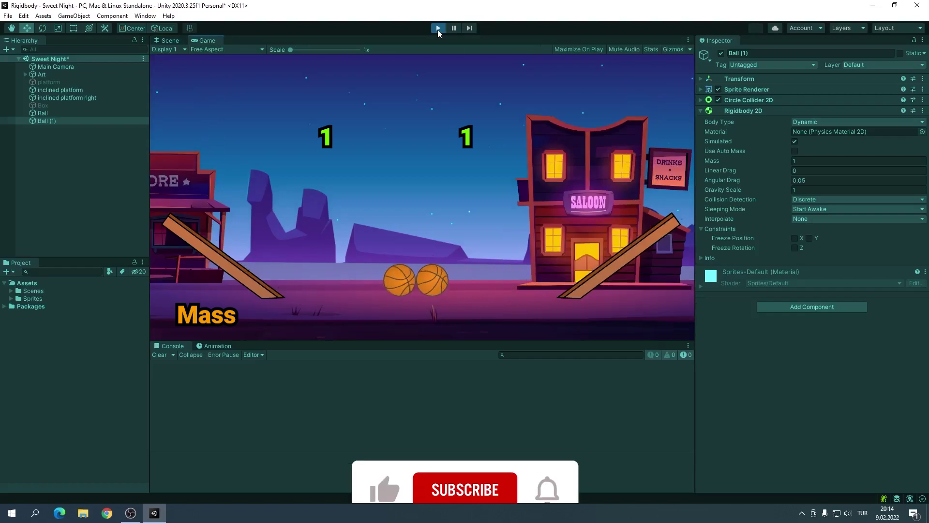
Play-test the collision of the two balls with the right-hand ball's Mass set to 5, and undo the change
left_click(437, 28)
left_click(807, 161)
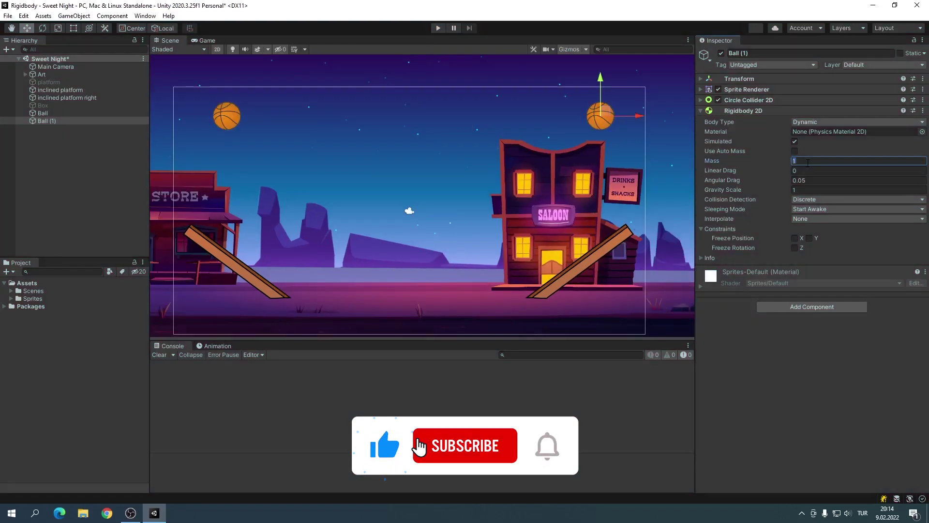
type("5")
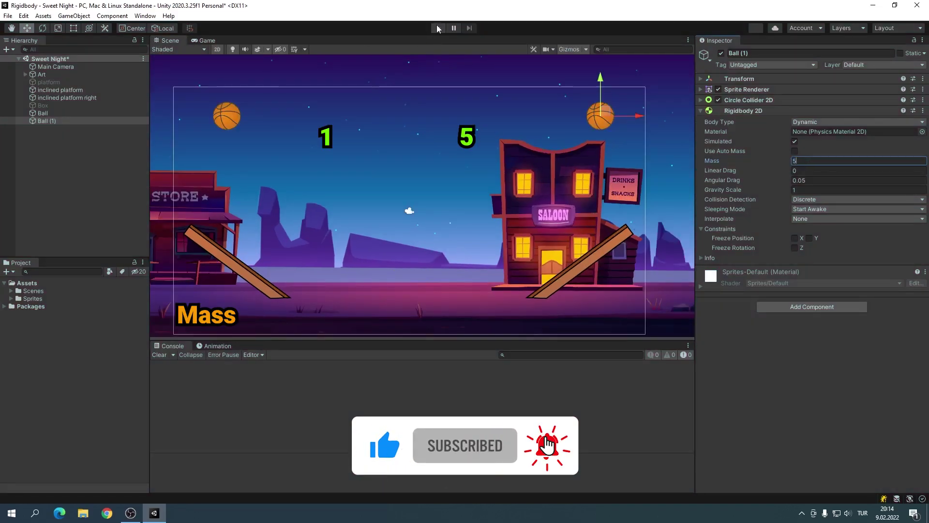
left_click(438, 28)
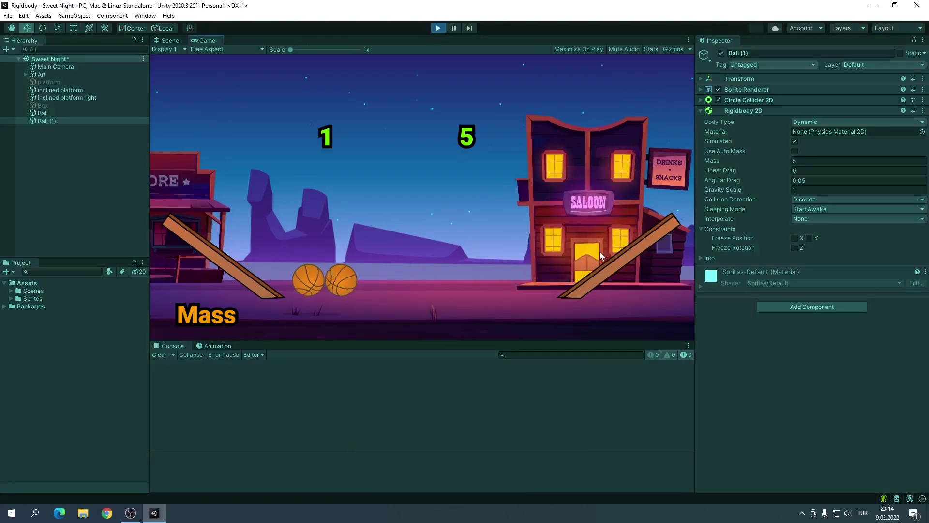
left_click(438, 28)
key("ctrl+z")
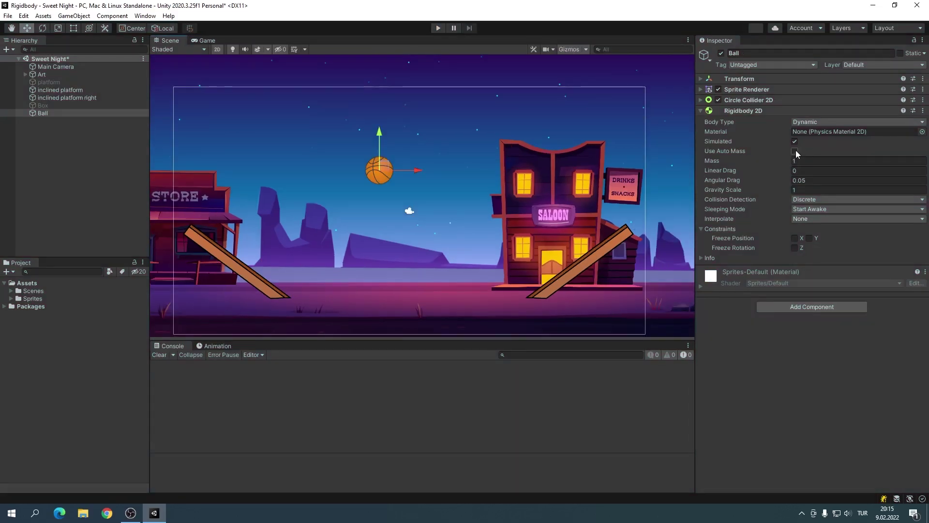
Enable Use Auto Mass on the Ball's Rigidbody 2D and adjust its Circle Collider 2D radius
left_click(794, 151)
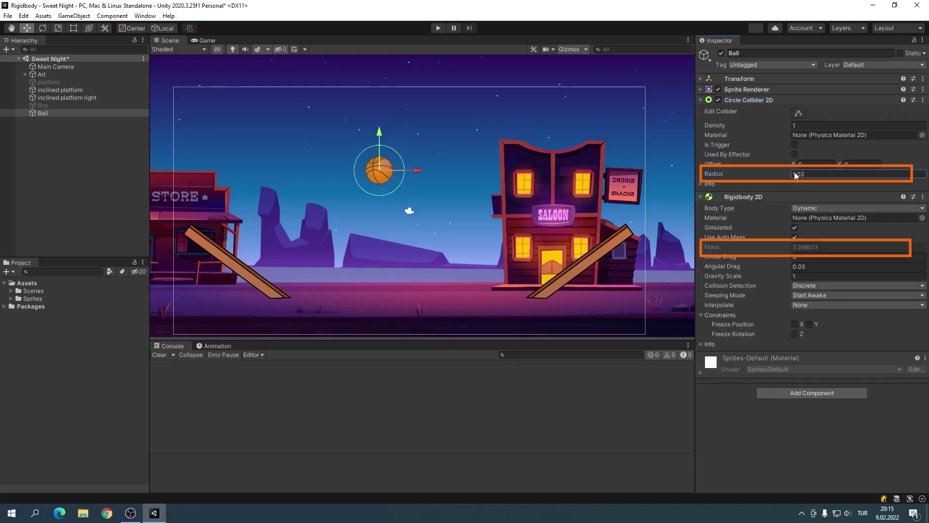
left_click_drag(795, 174, 798, 173)
Play-test the Ball dropping onto the Box with the Box's Simulated option on and off, and toggle it during play
left_click(438, 28)
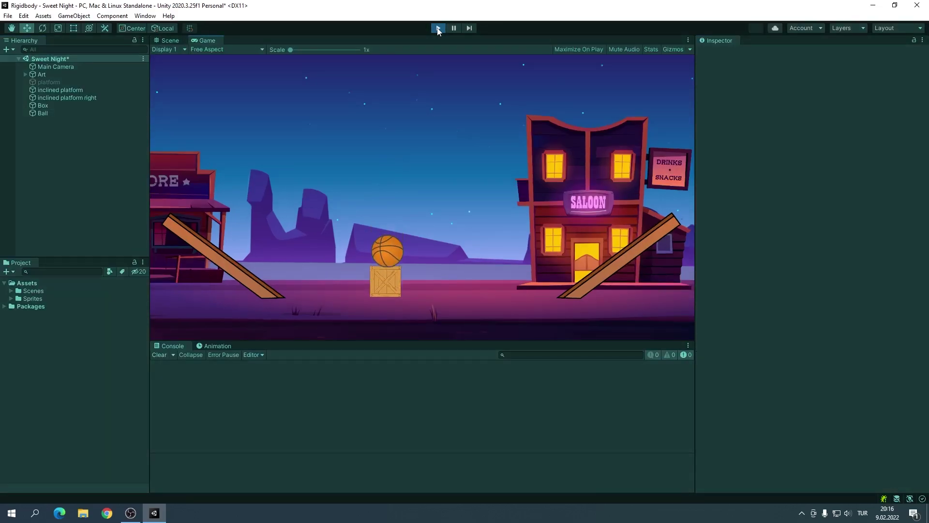
left_click(437, 28)
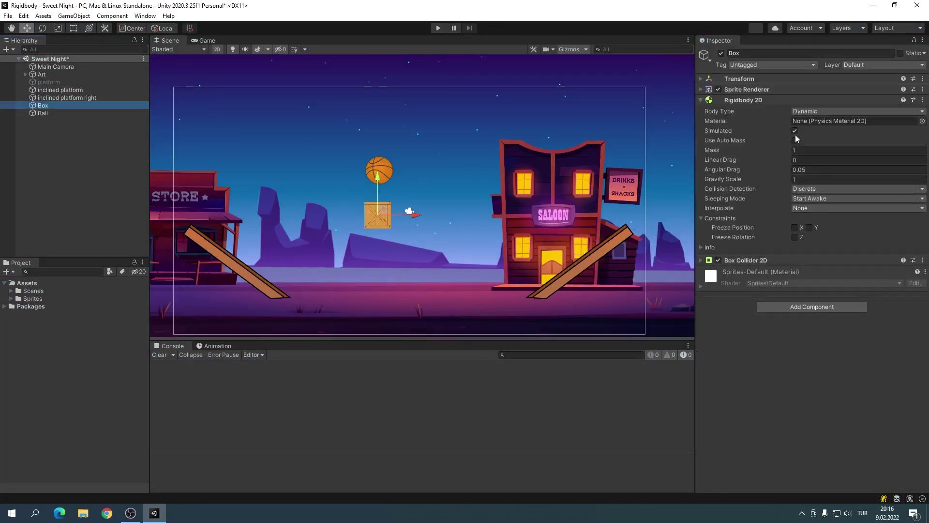
left_click(794, 131)
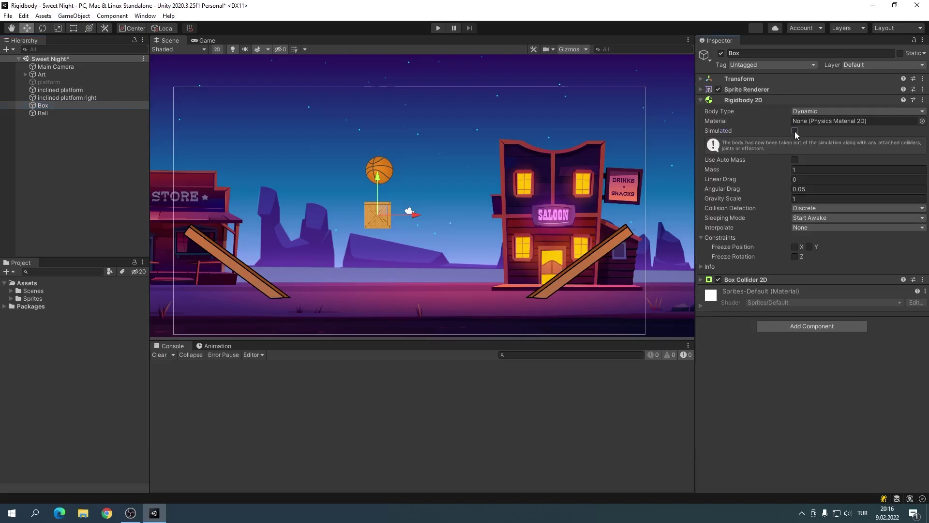
left_click(437, 28)
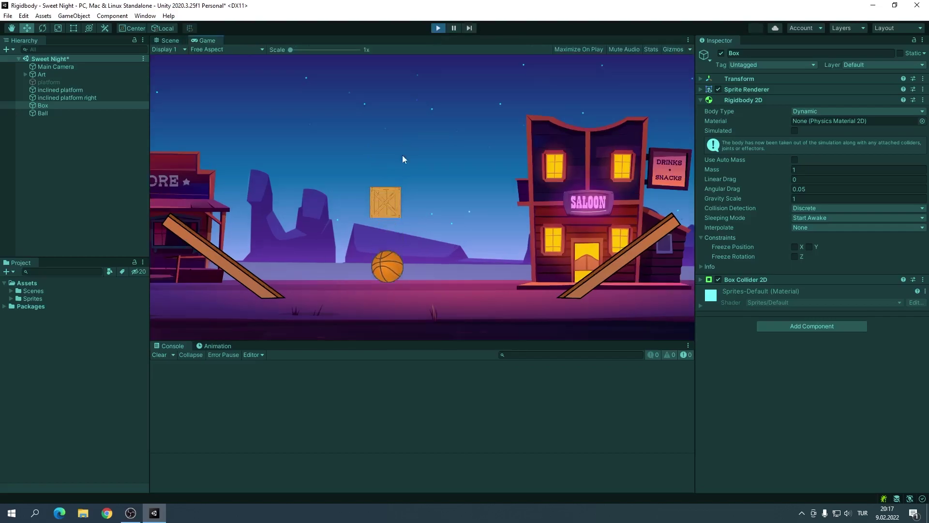
left_click(794, 131)
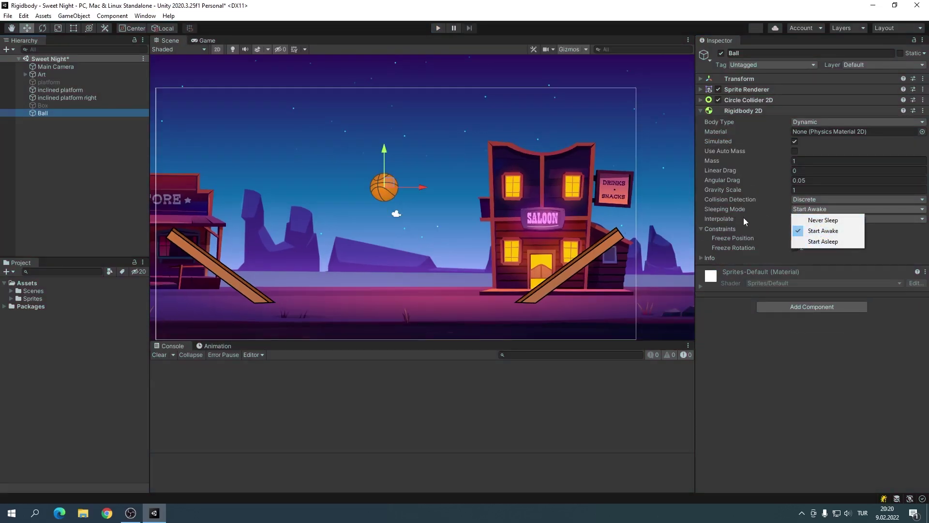
Examine the Ball's Interpolate options, keep None, and play-test its fall to the ground
left_click(744, 221)
left_click(857, 219)
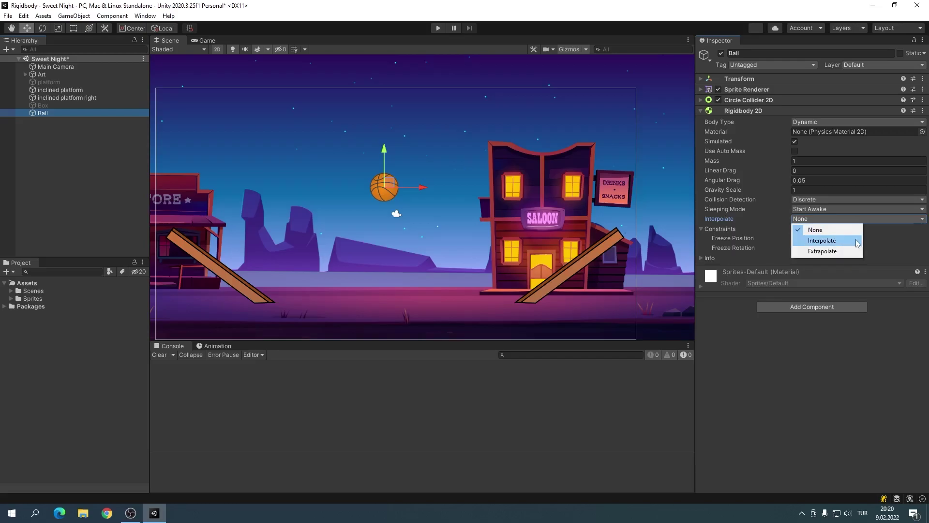
left_click(827, 228)
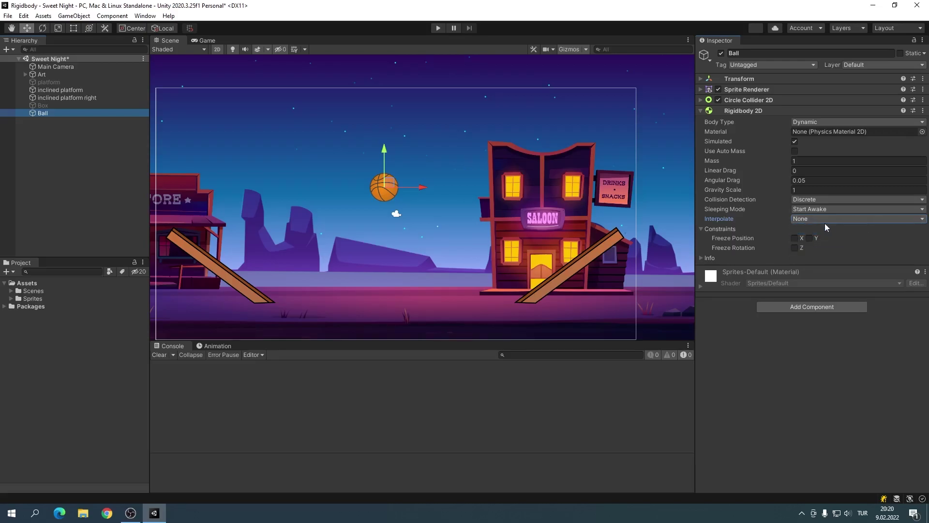
left_click(438, 27)
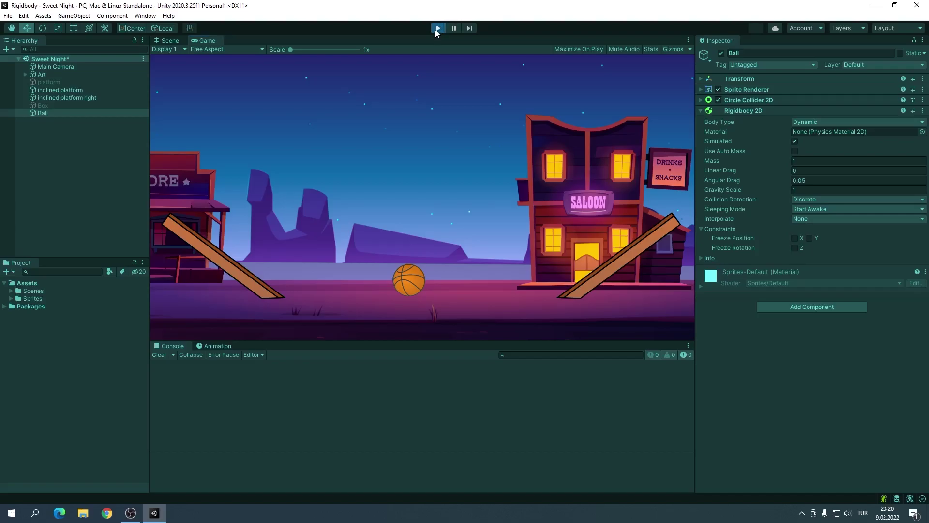
left_click(435, 30)
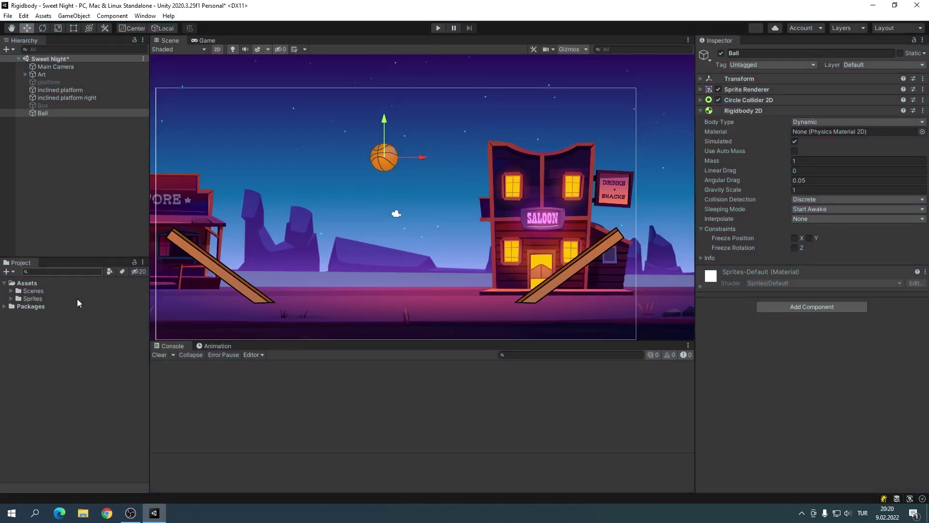
Create a Physics Material 2D named "ball" in the Assets folder
right_click(77, 361)
mouse_move(145, 106)
mouse_move(290, 131)
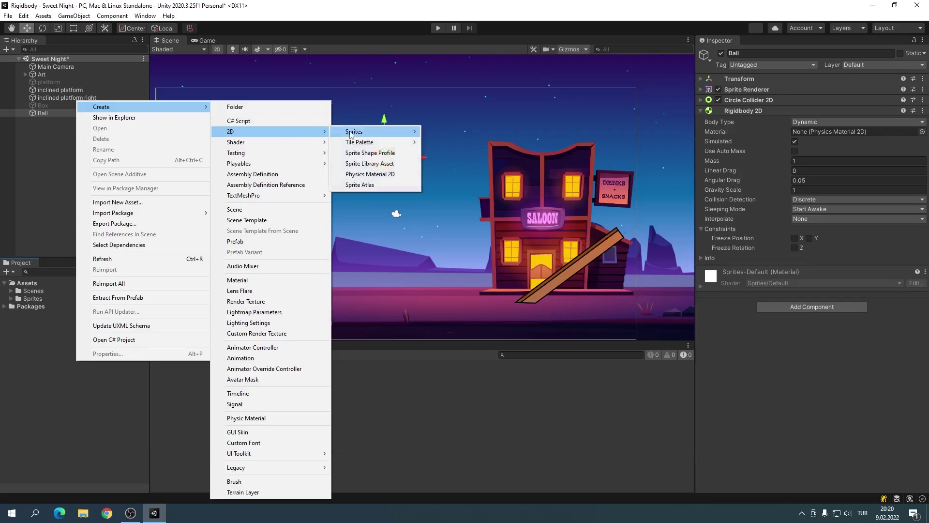
left_click(375, 175)
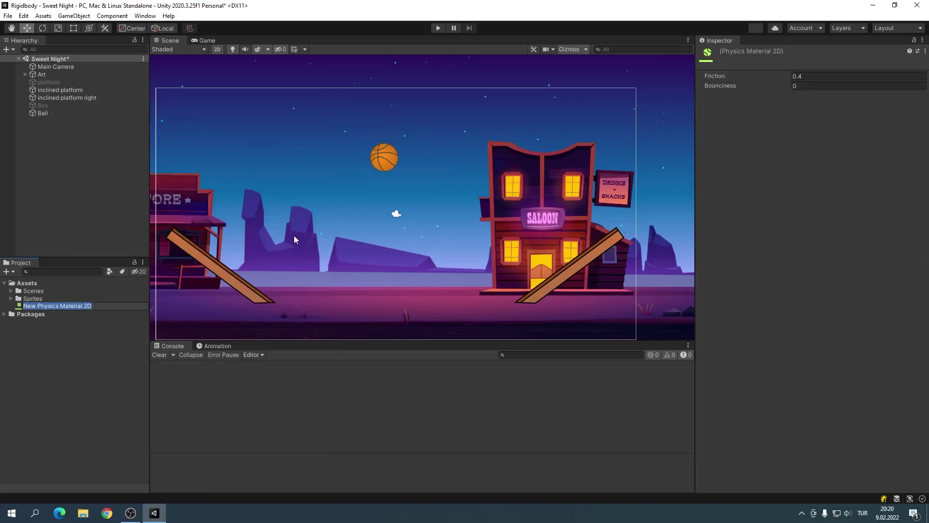
type("ball")
key("Return")
Set the Bounciness of the ball physics material
left_click(28, 306)
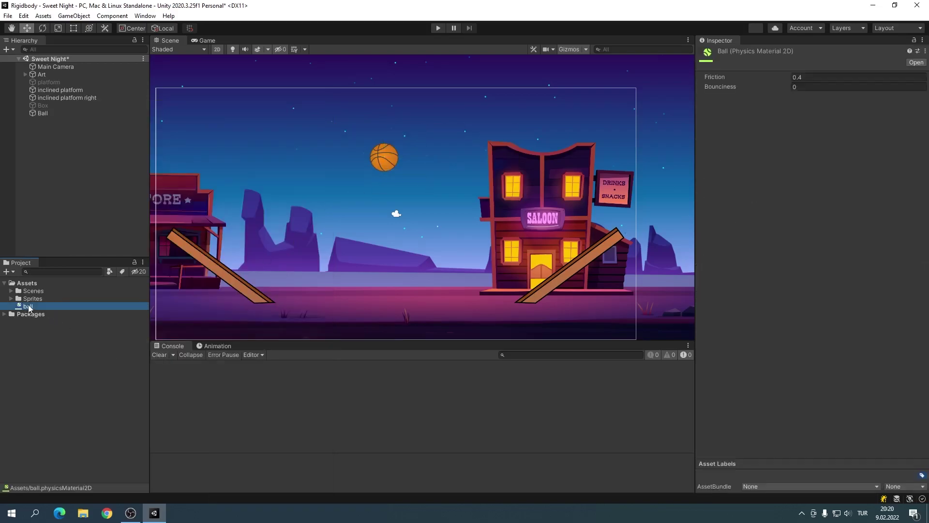
left_click(805, 87)
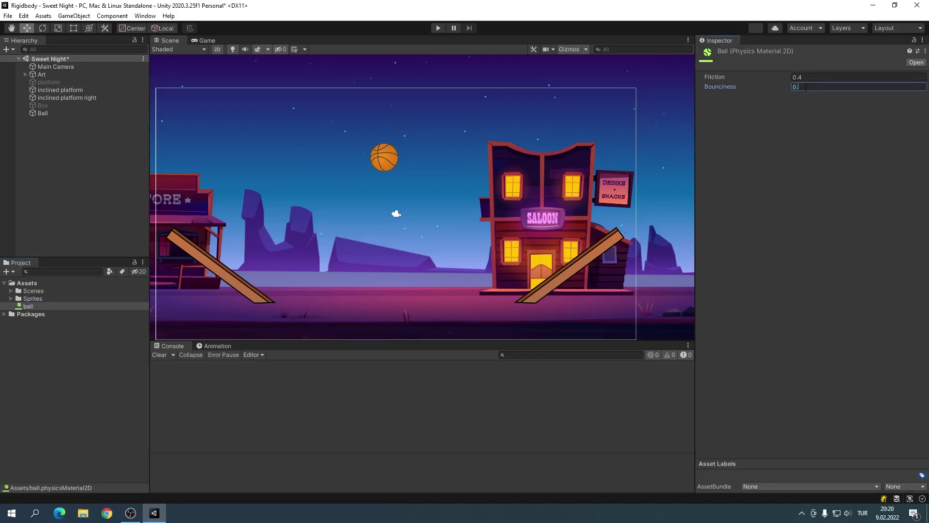
key("Return")
left_click(53, 334)
Assign the ball physics material to the Ball's Rigidbody 2D and play-test its bounce
left_click(59, 112)
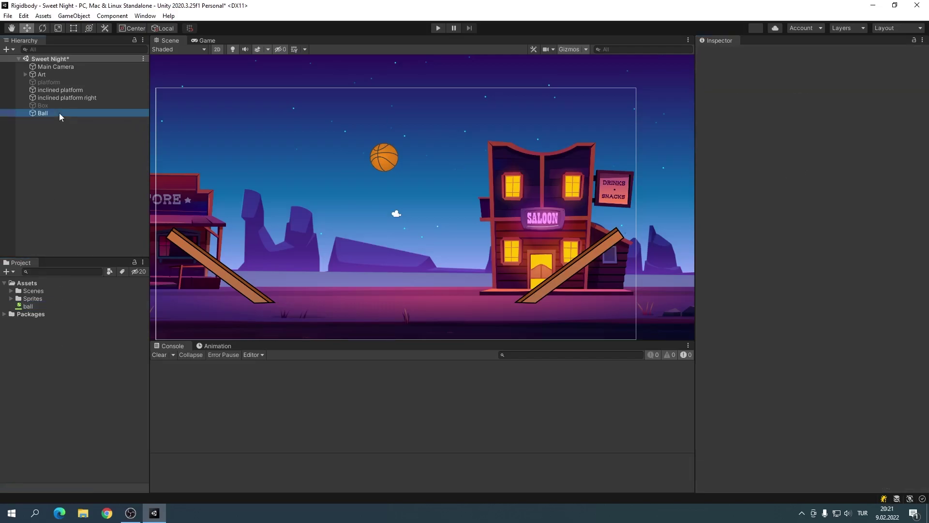
left_click_drag(28, 307, 808, 131)
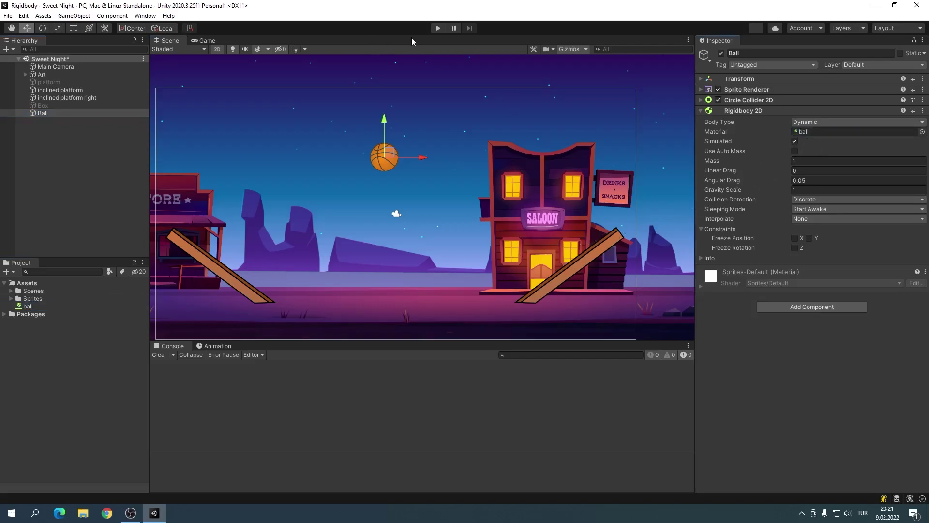
left_click(438, 28)
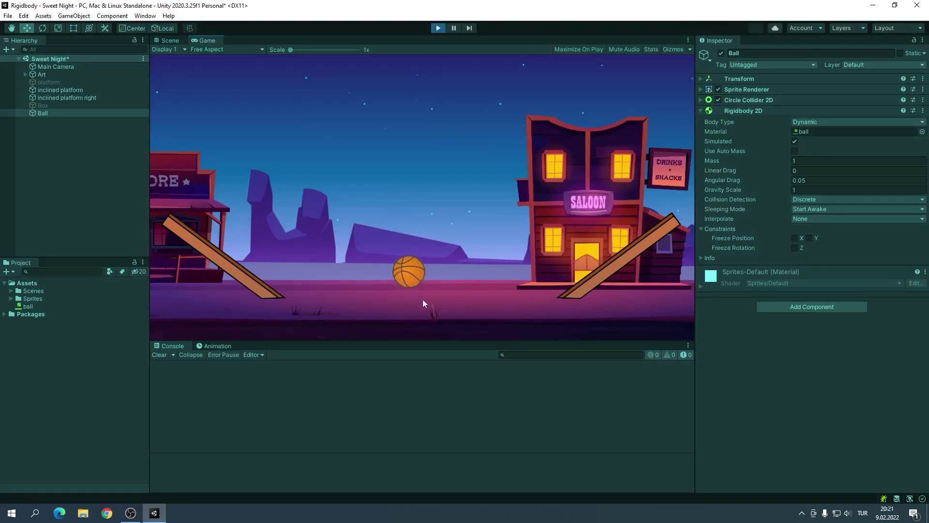
left_click(439, 28)
left_click(712, 101)
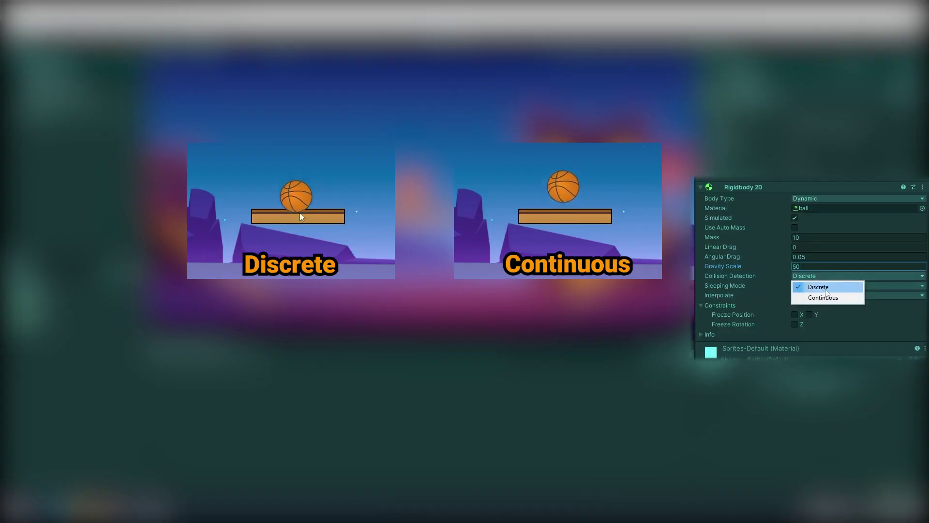
Compare the Ball's contact with the platform by switching Collision Detection between Continuous and Discrete during play
left_click(825, 297)
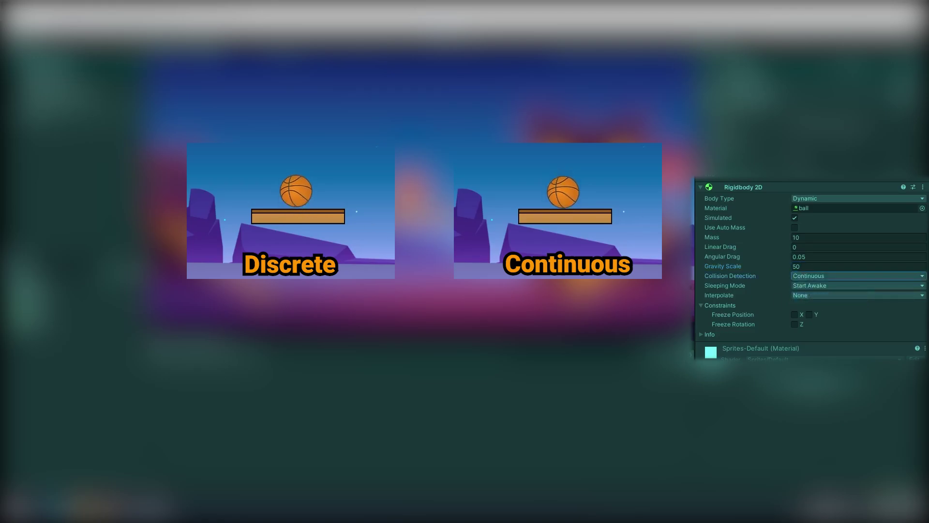
left_click(814, 277)
left_click(815, 286)
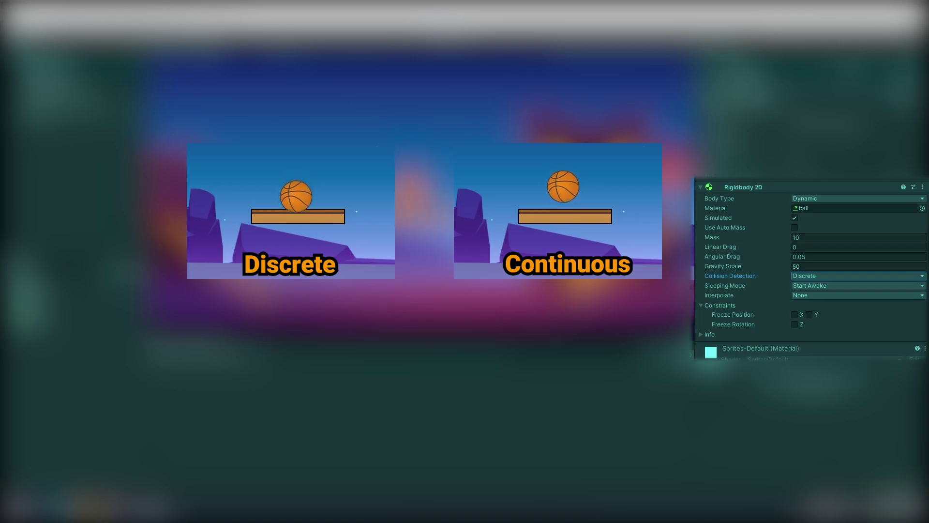
left_click(839, 277)
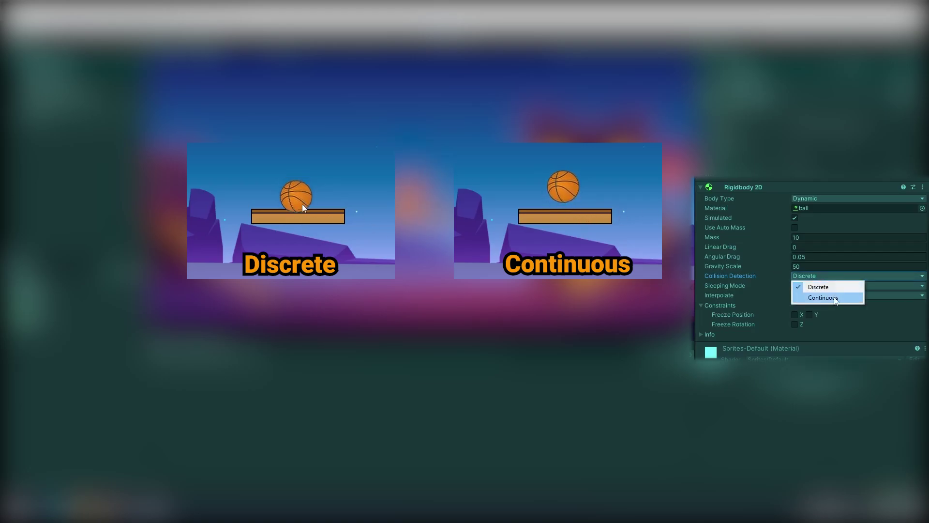
left_click(835, 298)
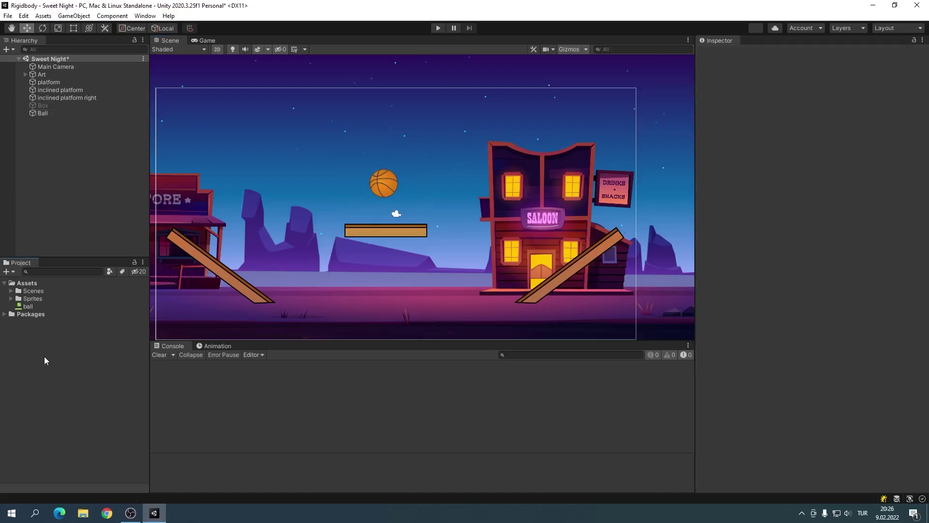
Create a C# script named BallController in the Assets folder and select the Ball in the scene
right_click(46, 358)
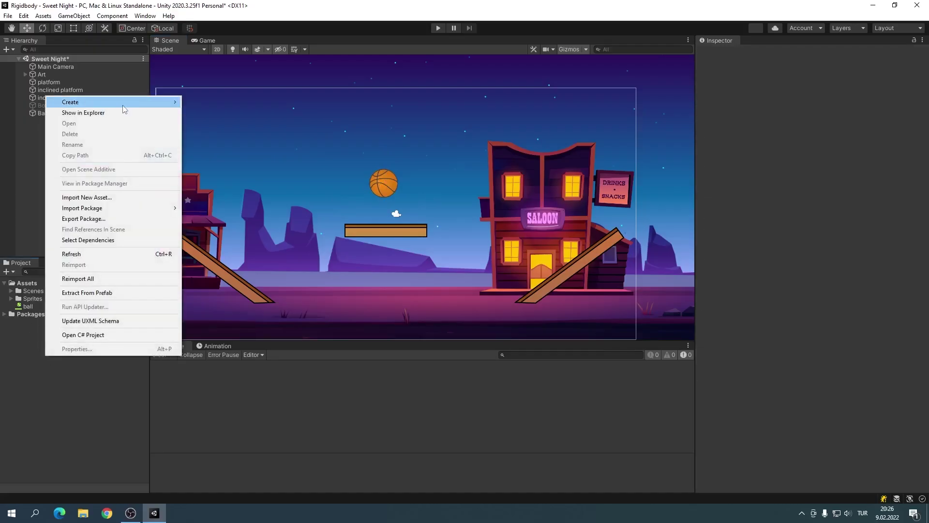
mouse_move(165, 102)
left_click(217, 116)
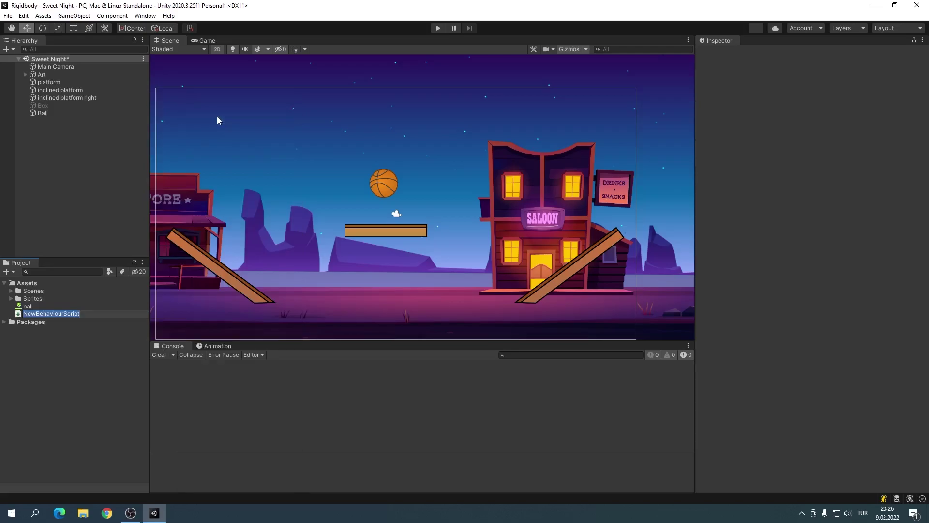
type("BallController")
key("Return")
left_click(105, 347)
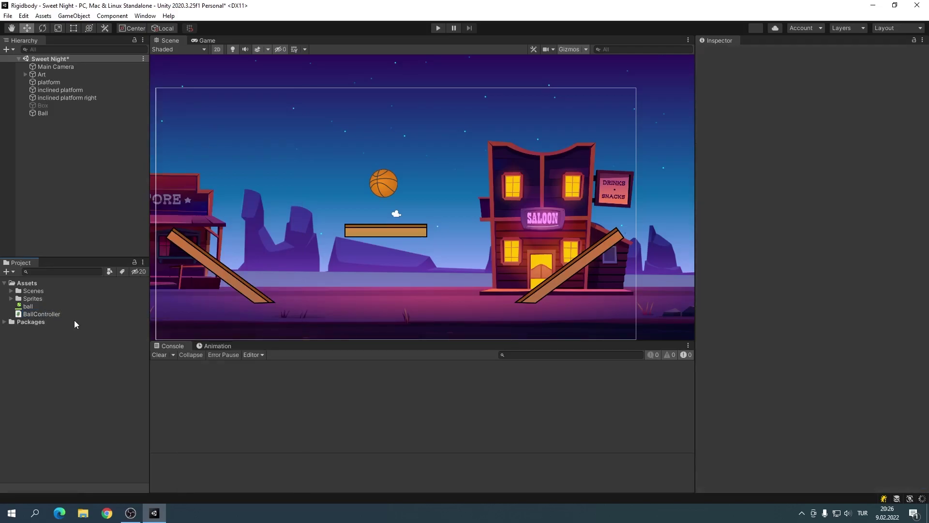
left_click(45, 313)
left_click(43, 112)
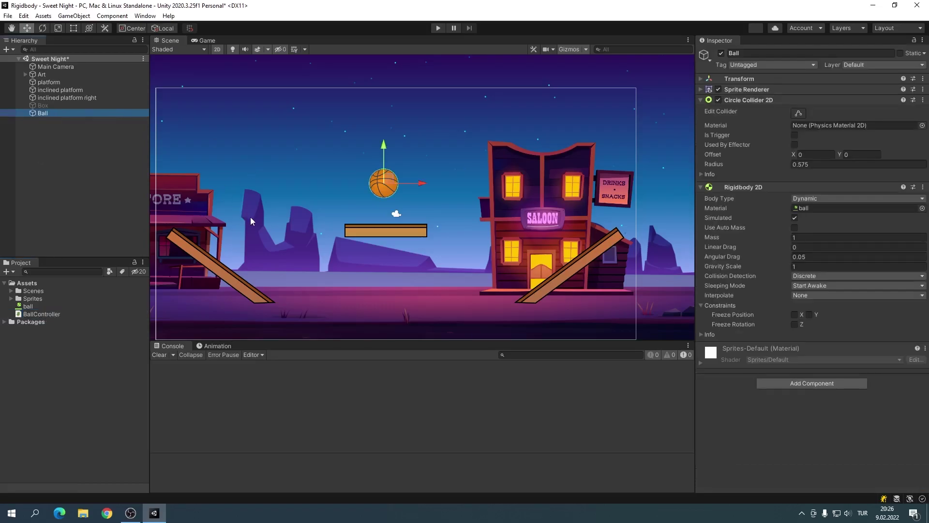
Attach the BallController script to the Ball and open the script in Visual Studio
left_click_drag(30, 314, 734, 391)
double_click(41, 313)
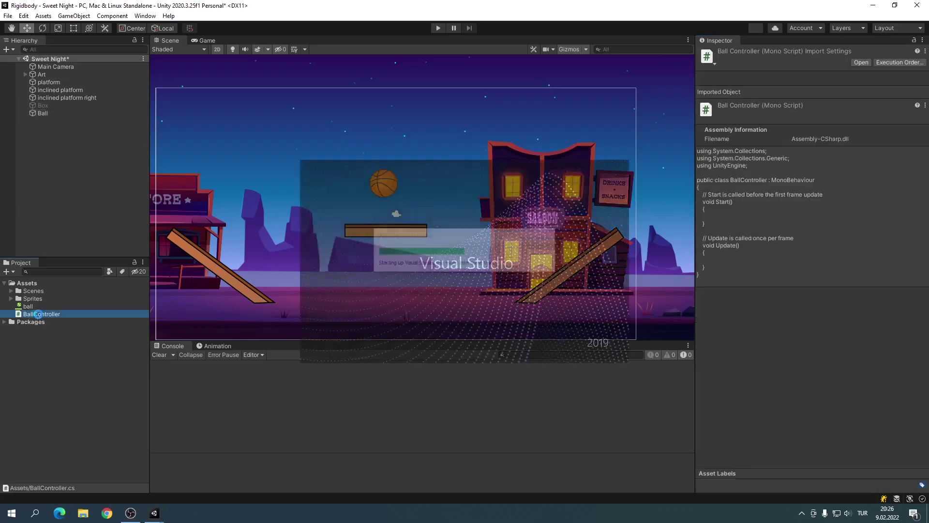
Remove the Start method from BallController and declare a Rigidbody2D field named rb in its place
left_click_drag(249, 192, 94, 131)
key("BackSpace")
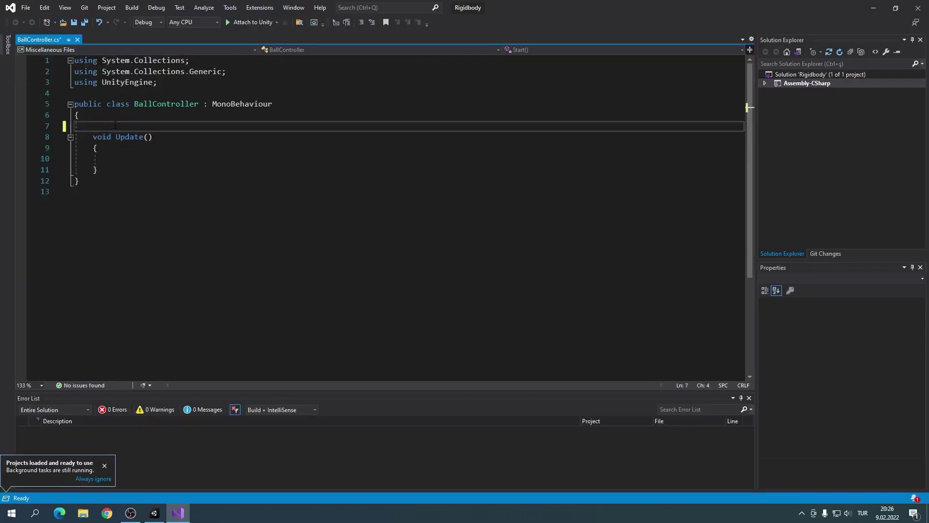
key("Return")
left_click(116, 125)
type("rigidbody2D rb;")
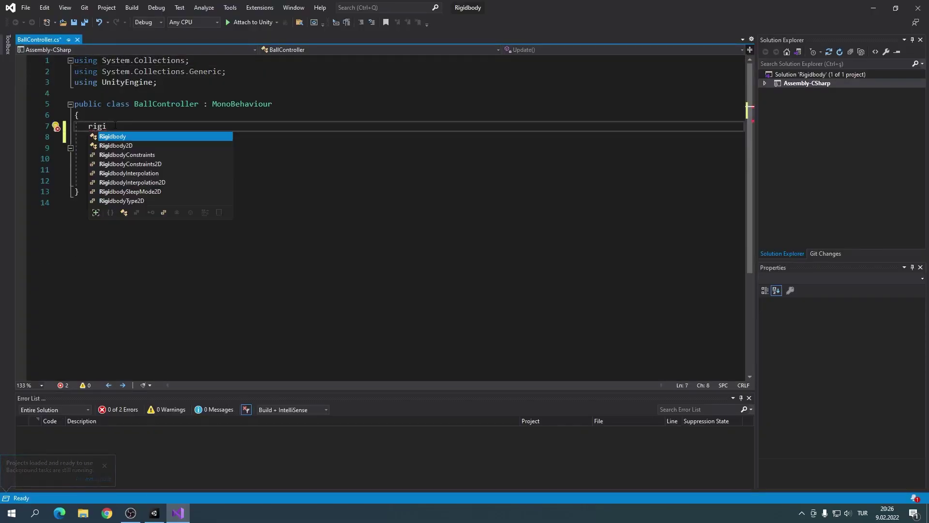
key("Return")
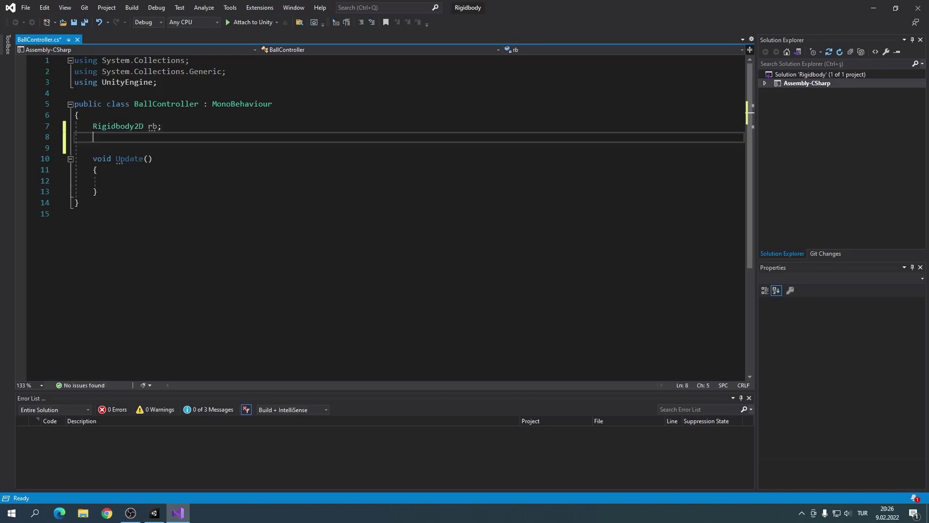
Declare two public int fields named speed and jumpForce below the rb field
type("public int")
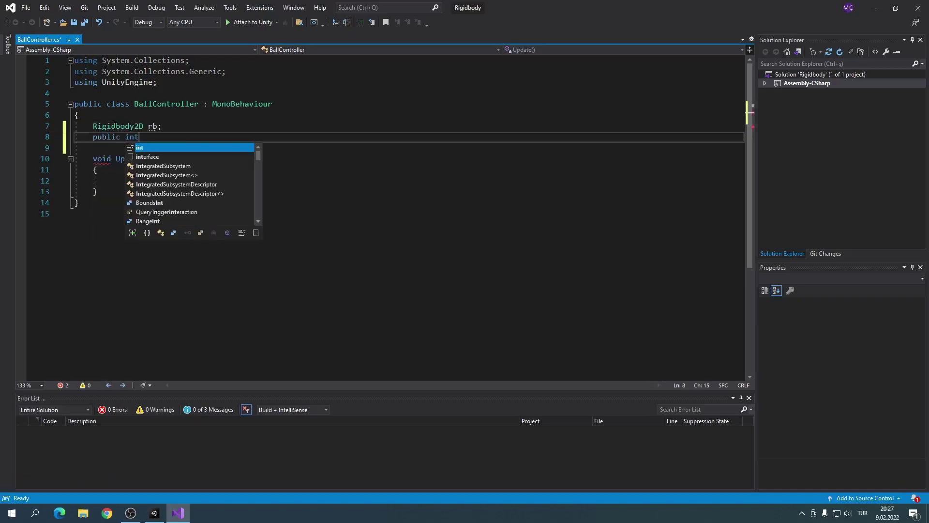
type(" speed;")
key("Return")
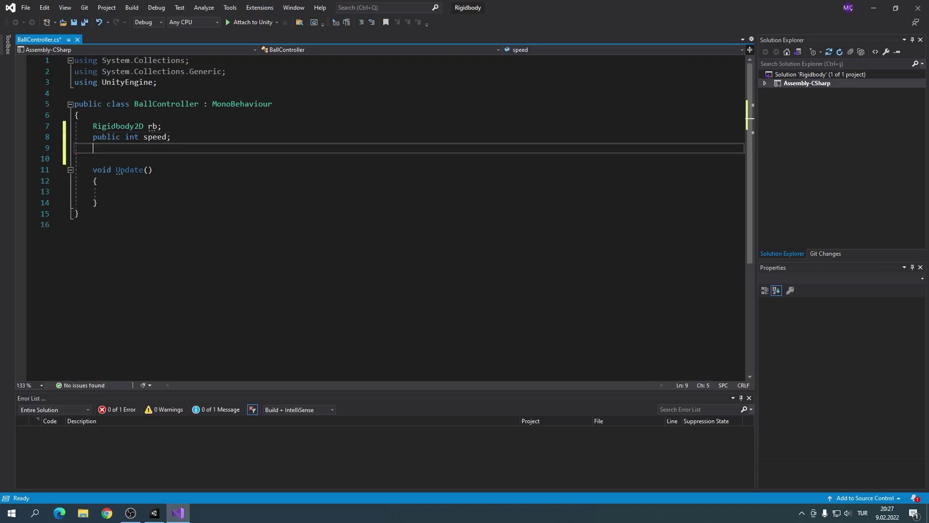
type("public int ")
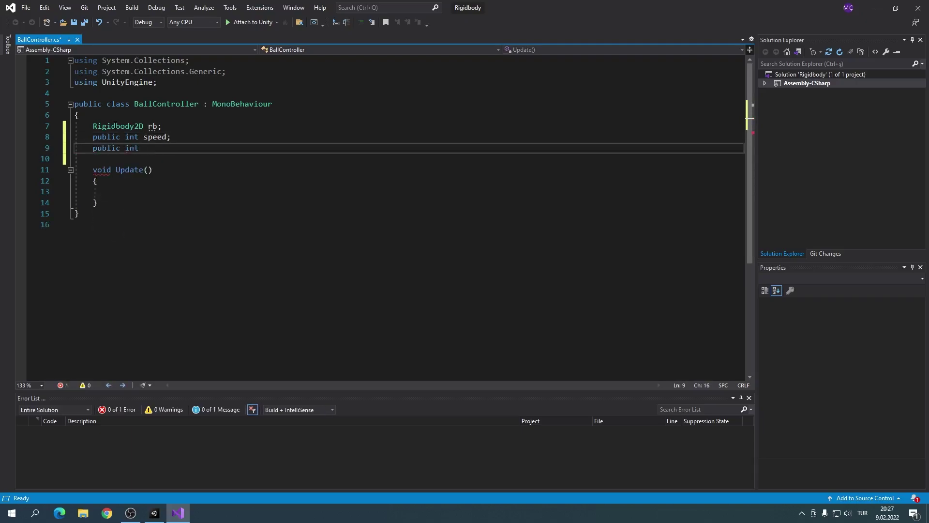
type("jumpForce;")
key("Return")
key("Return")
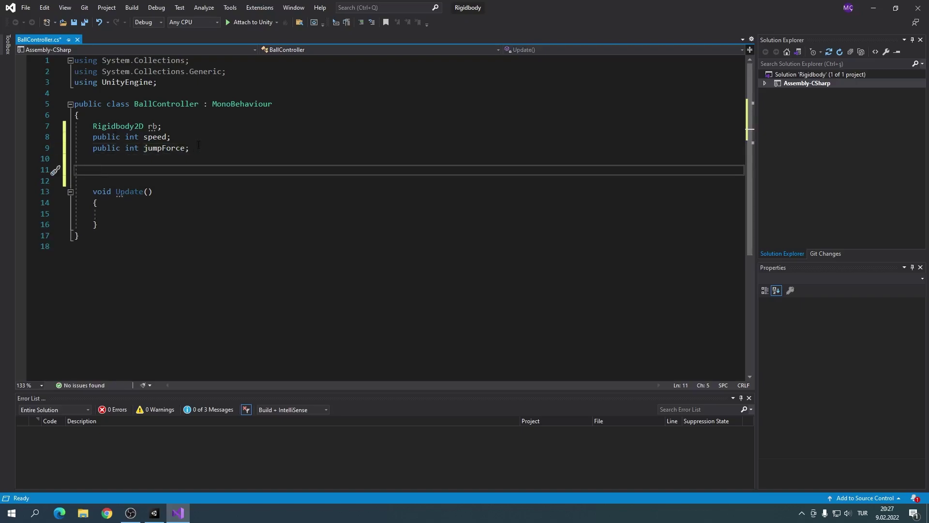
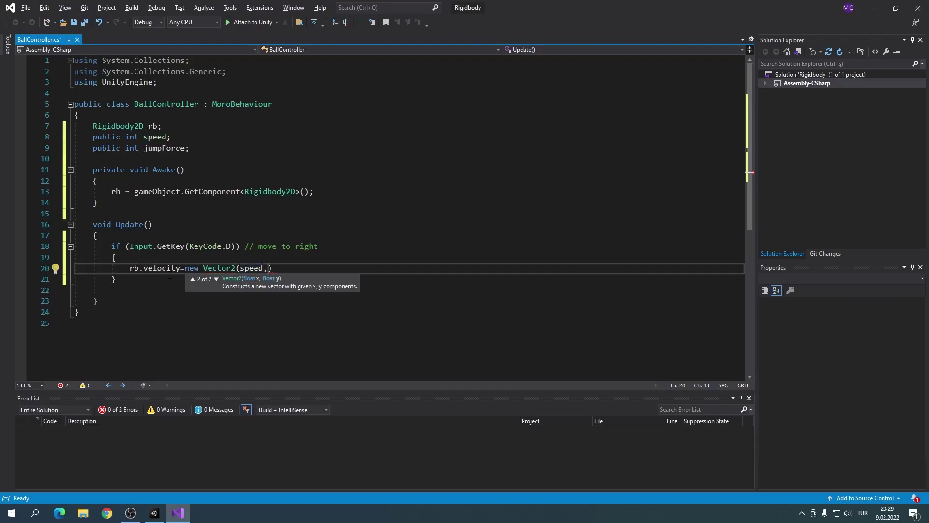
Add an if block for Input.GetKey(KeyCode.A) in Update below the KeyCode.D block, commented "move to left"
left_click_drag(112, 246, 142, 279)
left_click(142, 279)
key("Return")
key("Return")
type("if(input.GetKey(KeyCode.a")
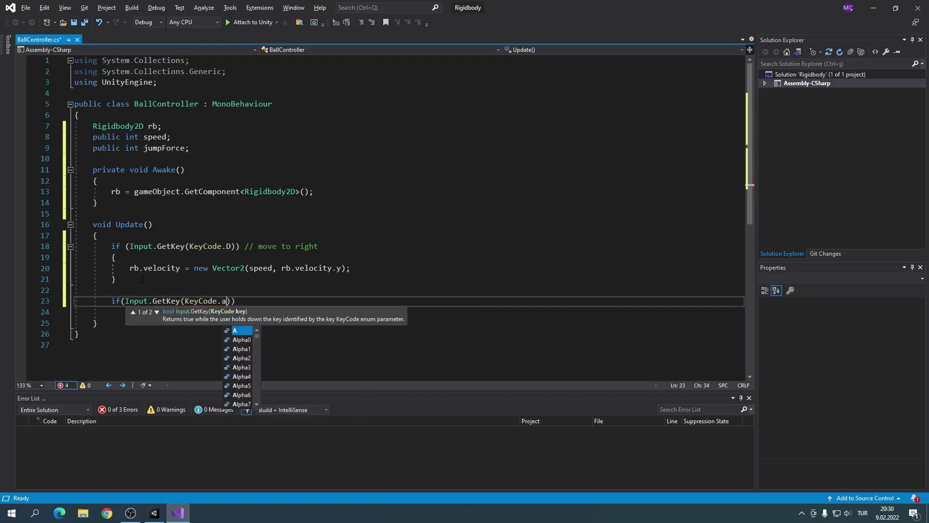
key("Tab")
key("End")
key("Return")
type("{")
key("Return")
left_click(250, 302)
type("//")
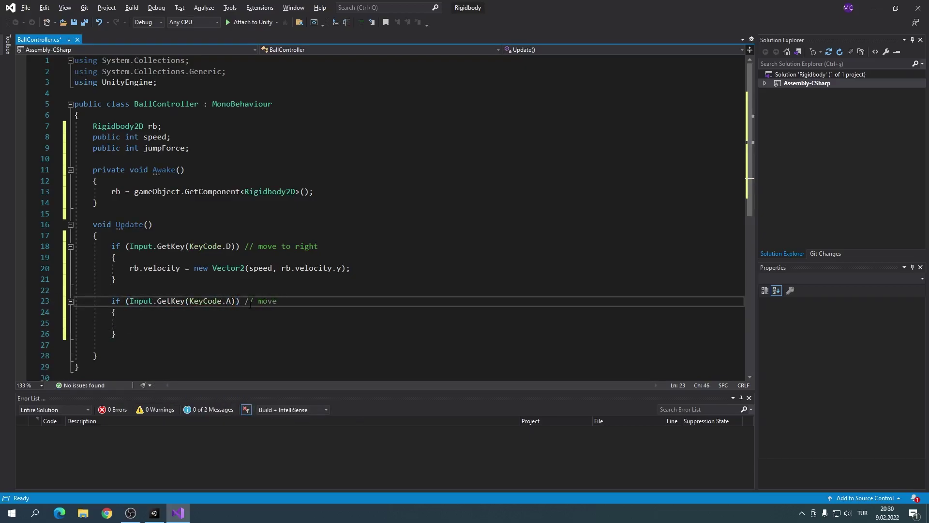
Copy the rb.velocity line from the KeyCode.D block into the KeyCode.A block and change speed to -speed
left_click(162, 319)
left_click(133, 268)
key("ctrl+c")
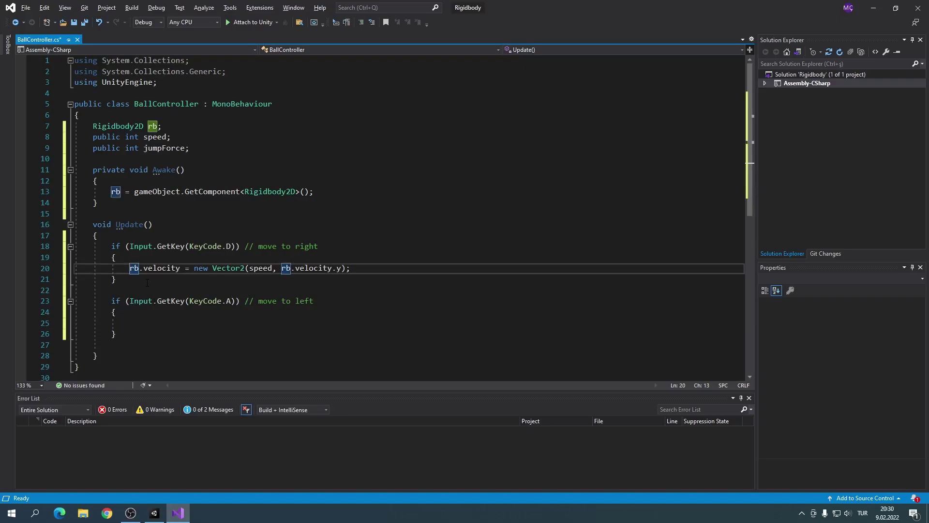
left_click(162, 323)
key("ctrl+v")
left_click(249, 322)
type("-")
Add an if block for Input.GetKeyDown(KeyCode.Space) in Update below the move-left block
scroll(221, 355, "down", 3)
left_click(140, 257)
key("Return")
key("Return")
key("Up")
type("if (Input.GetKeyDown")
type("(KeyCode.Space")
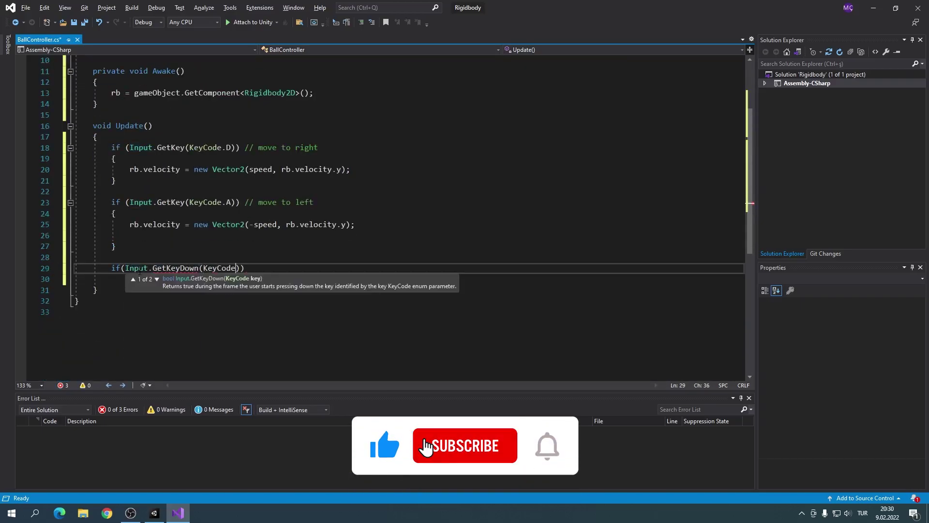
type("))")
key("Return")
type("{")
key("Return")
Apply the jump inside the KeyCode.Space block with rb.AddForce(Vector2.up * jumpForce);
type("rb.AddForce(")
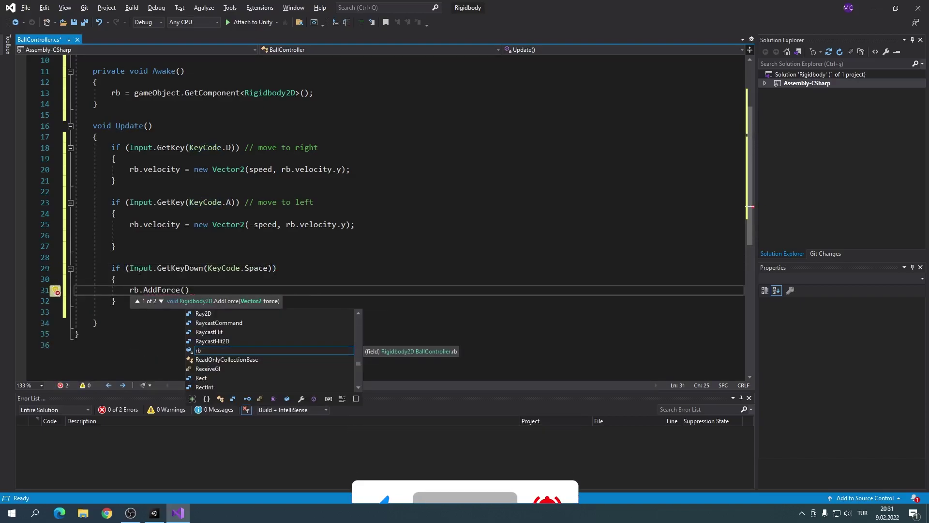
type("Vector2.up")
type(" * jumpForce);")
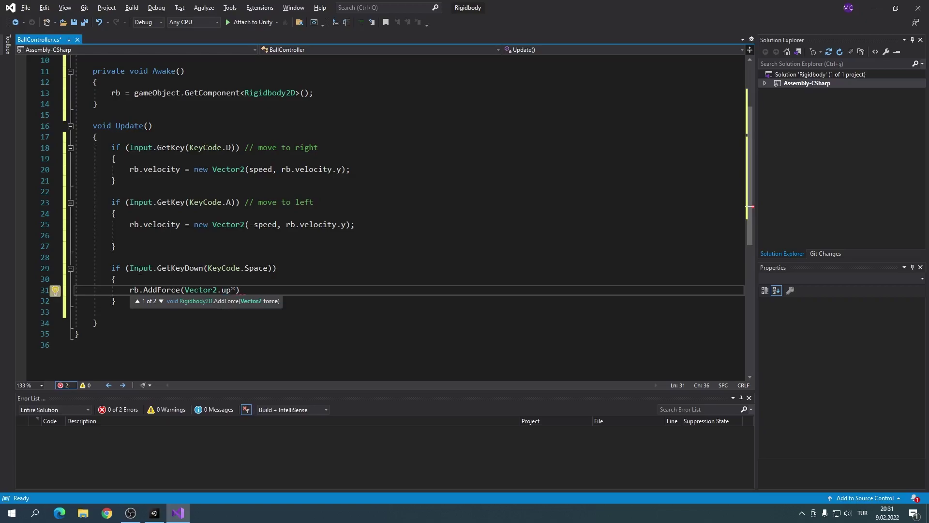
left_click(300, 271)
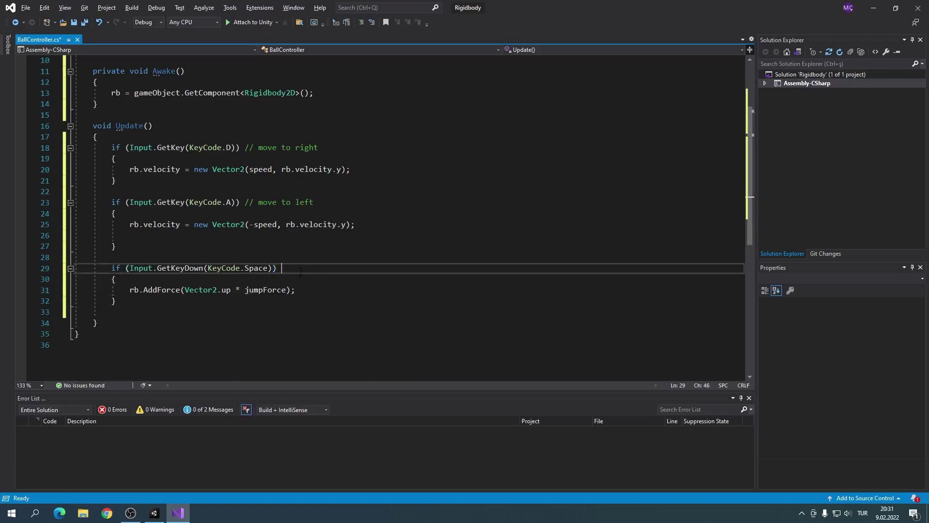
key("Down")
key("Down")
key("Down")
key("Down")
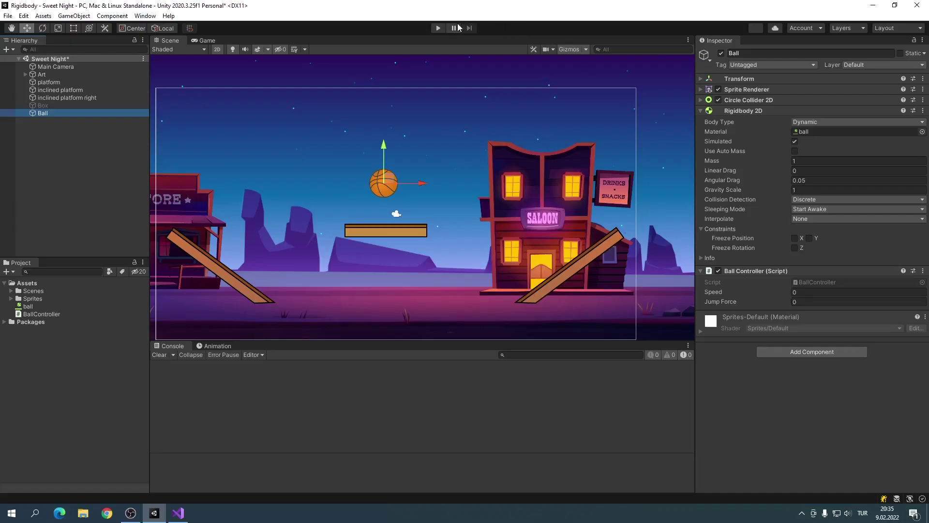
Start play mode in Unity and set the Ball Controller's Speed to 4
left_click(437, 29)
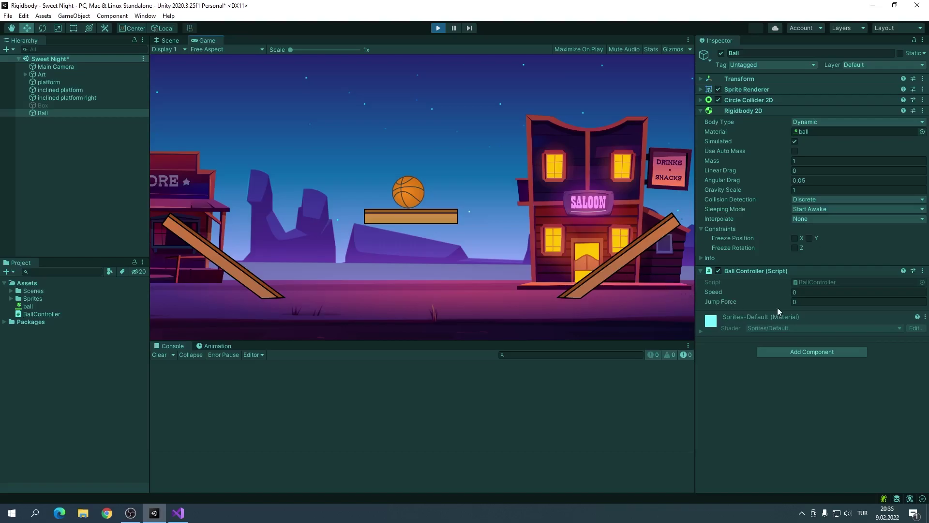
type("4")
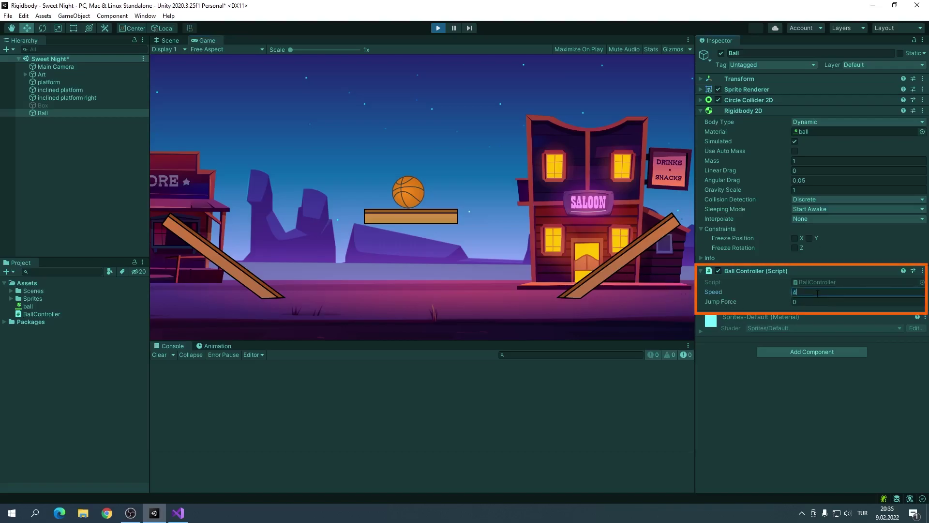
left_click(503, 268)
Roll the ball left and right repeatedly to test the movement script, and stop play mode
key("Left")
key("Right")
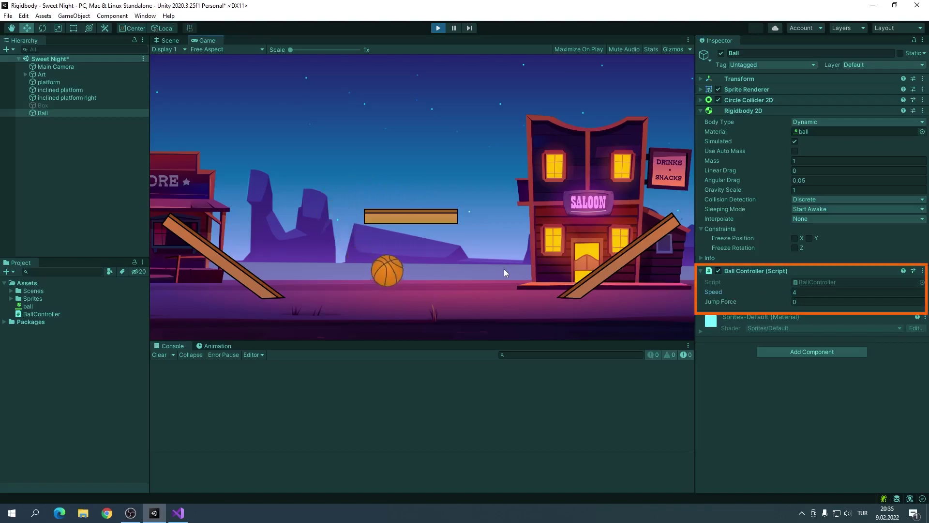
key("Left")
key("Right")
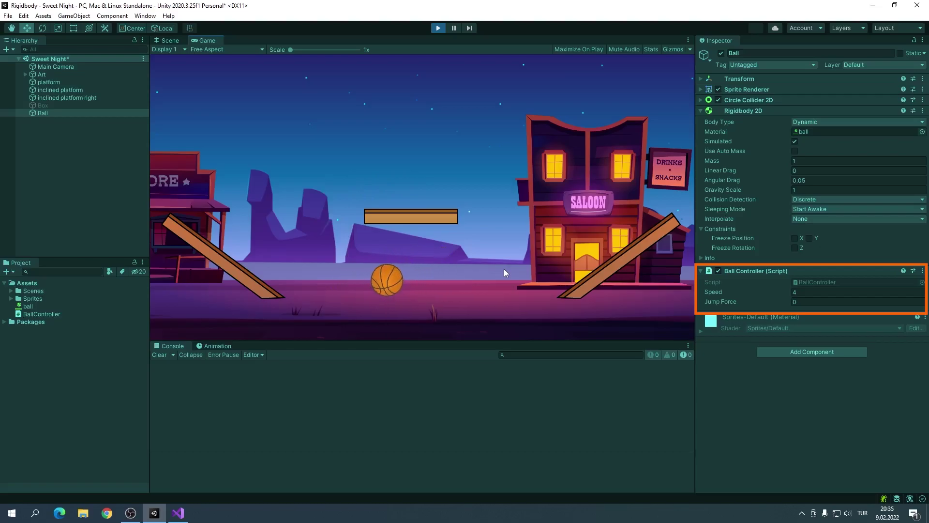
key("Left")
key("Right")
key("Left")
key("Right")
key("Left")
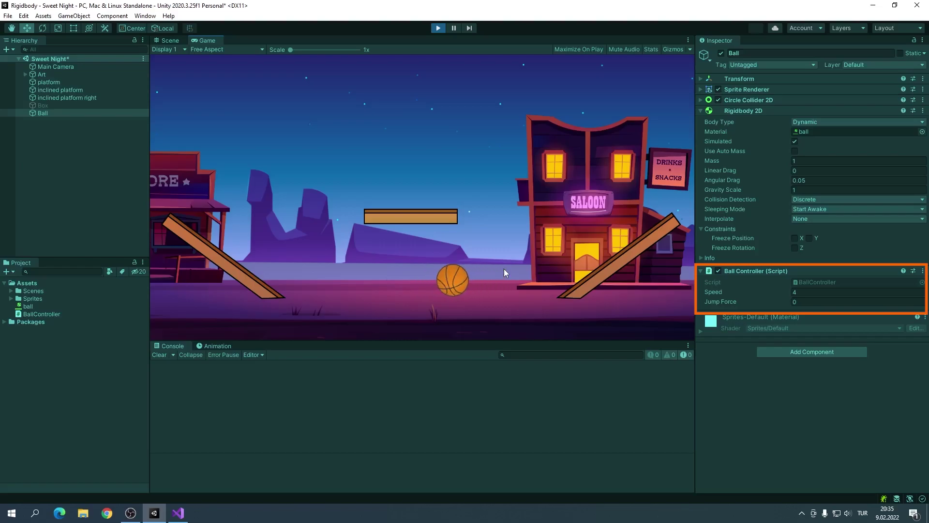
key("Right")
key("Left")
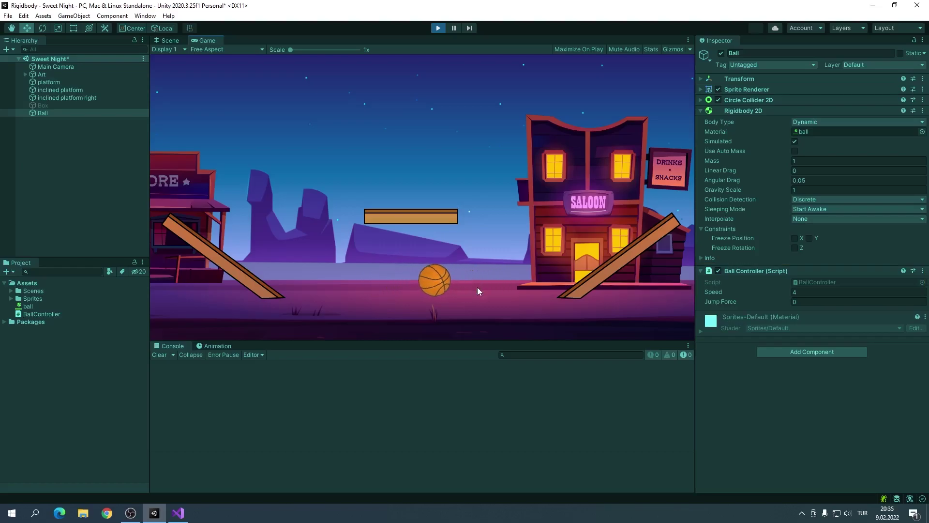
key("Left")
key("Right")
key("Left")
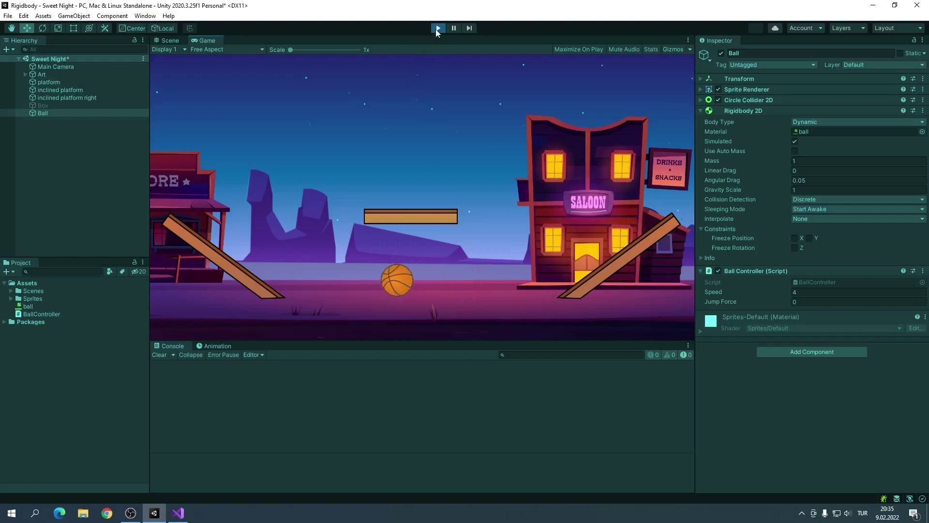
left_click(438, 28)
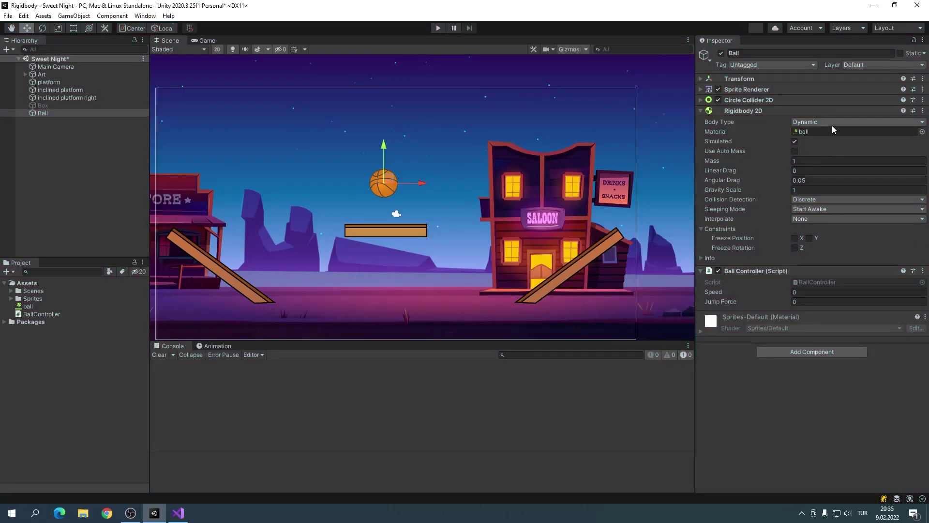
Set the Friction of the ball physics material to 10 and start play mode
left_click(47, 307)
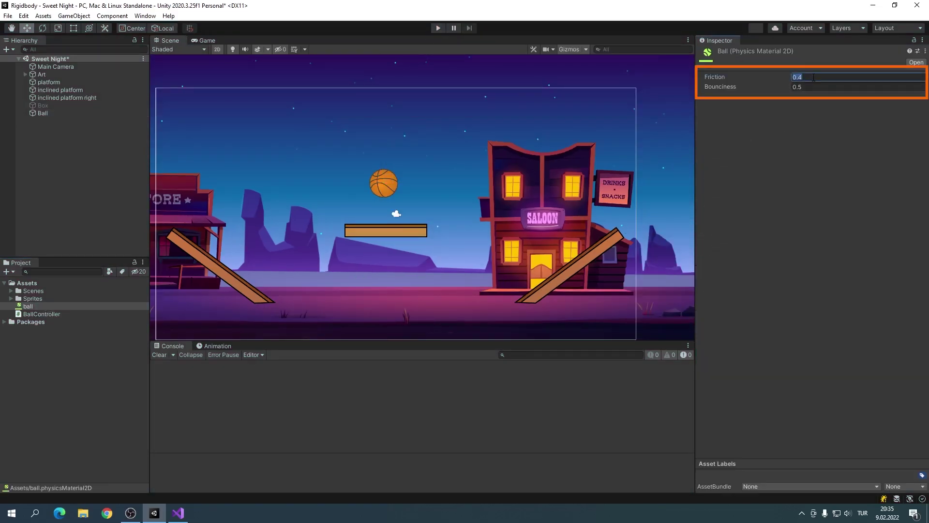
left_click(438, 28)
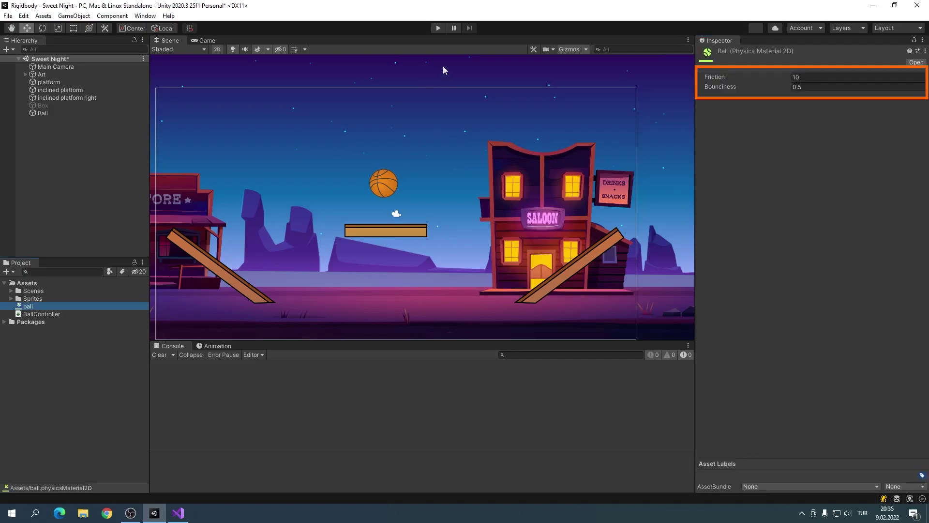
Set the Ball Controller's Speed to 4 during play and roll the ball left and right to test the new friction
left_click(46, 114)
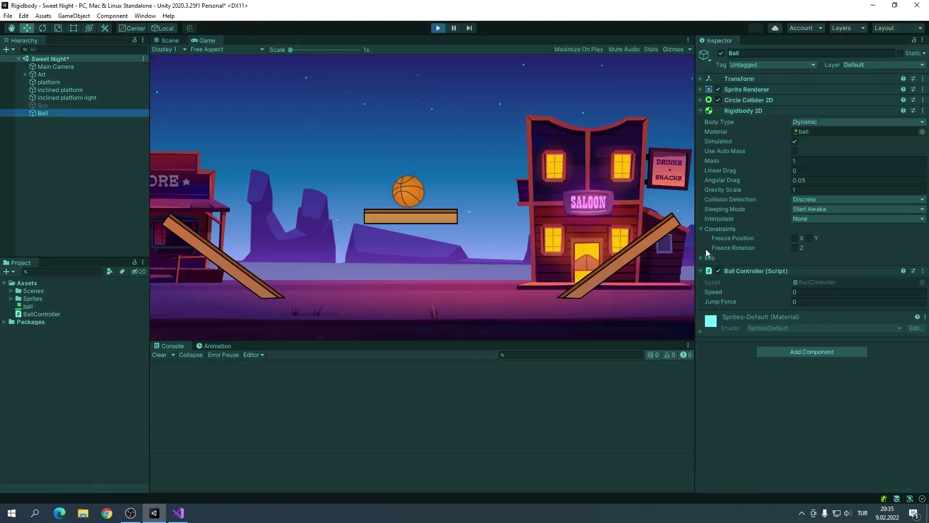
left_click(812, 292)
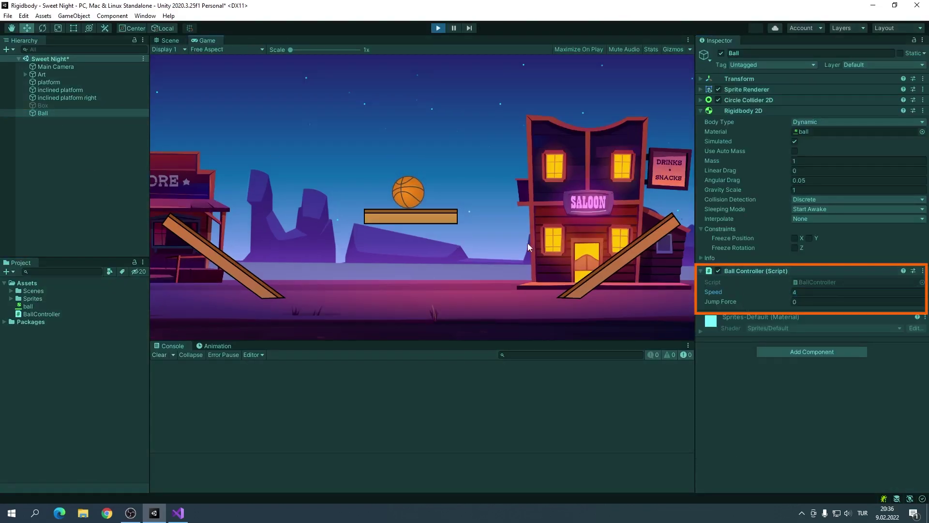
key("Left")
key("Right")
key("Left")
key("Right")
key("Left")
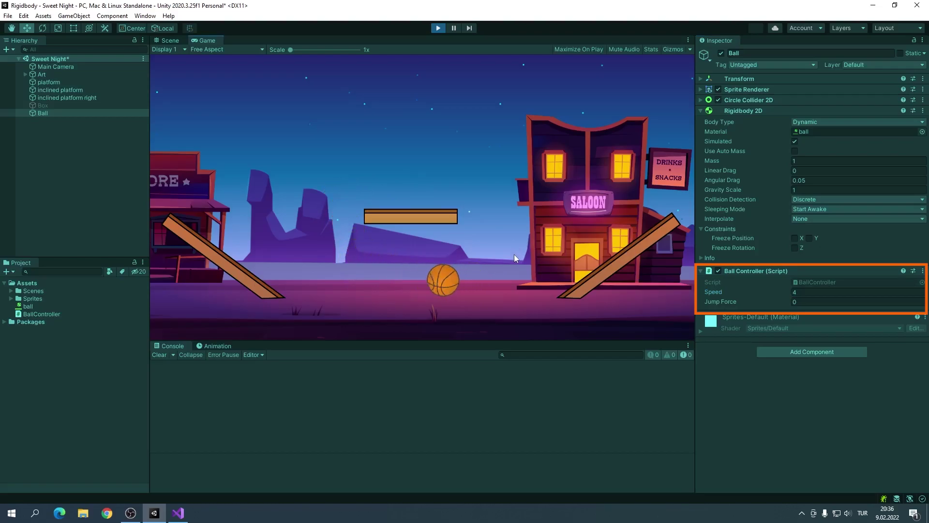
key("Right")
key("Left")
key("Left")
key("Right")
Try a Jump Force of 100 on the Ball Controller, and raise it to 200
left_click(815, 303)
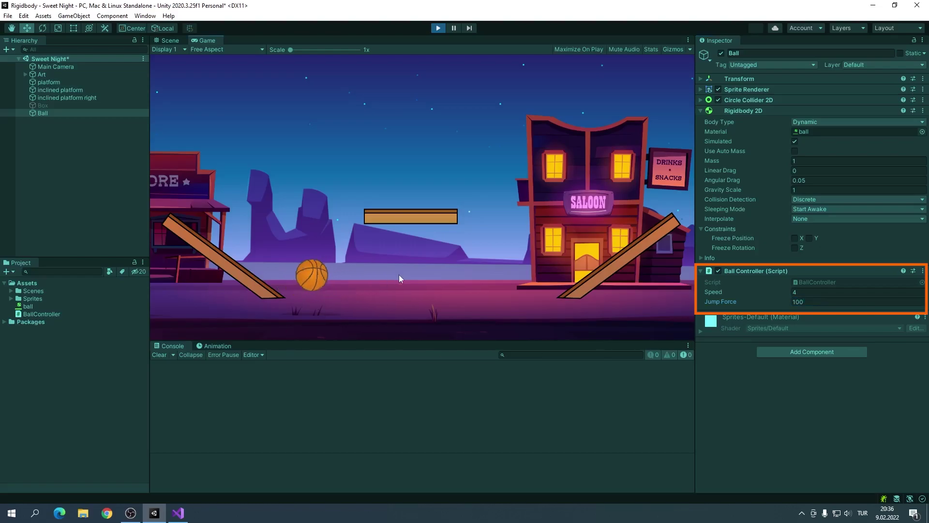
left_click_drag(794, 303, 822, 304)
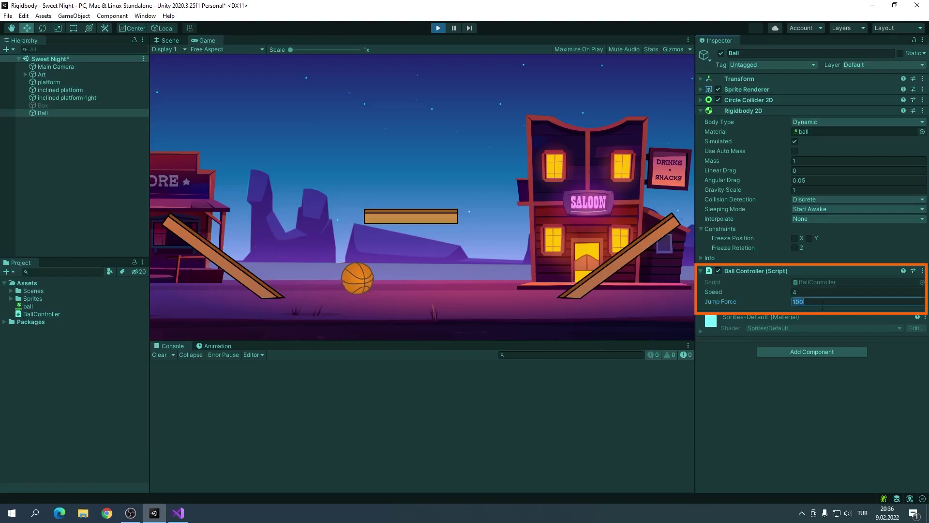
left_click(542, 285)
Play-test the ball by making it jump repeatedly while moving it left and right
key("space")
key("space")
key("Left")
key("Right")
key("Left")
key("space")
key("Right")
key("space")
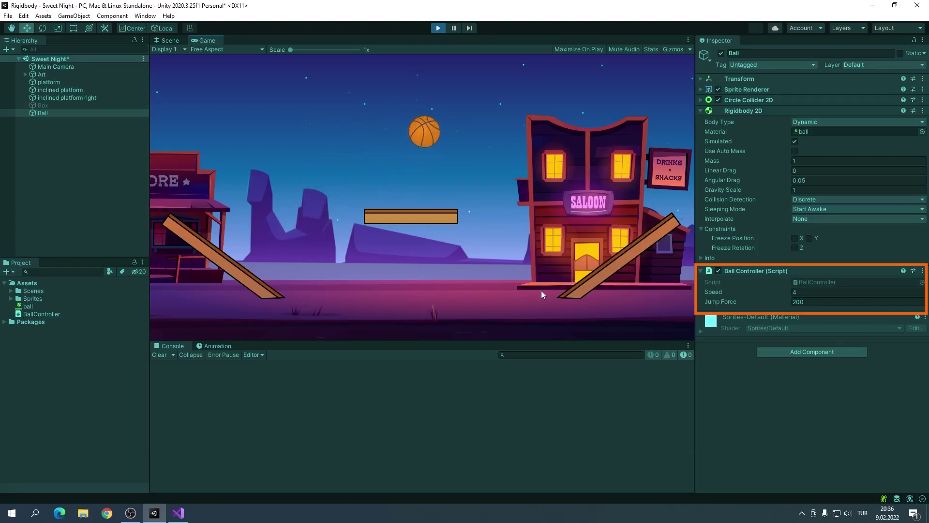
key("space")
key("Left")
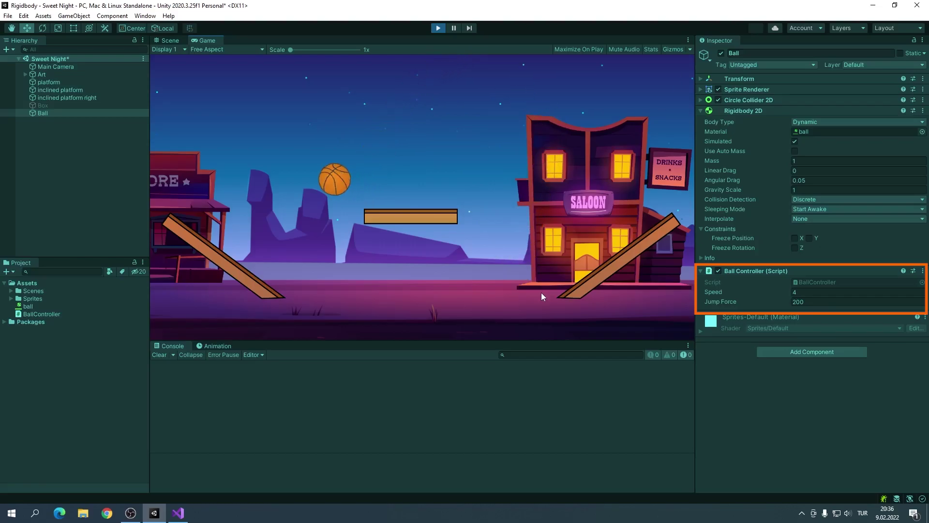
key("space")
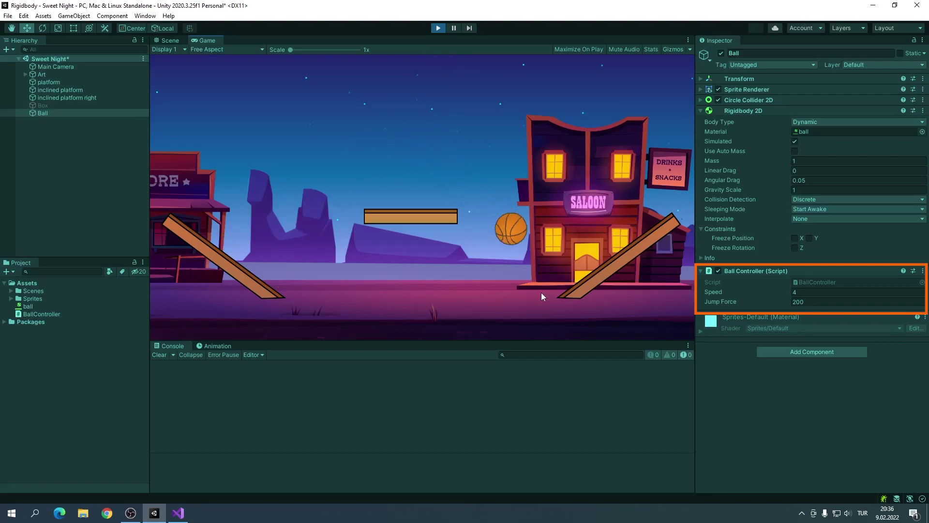
Set the ball's Rigidbody 2D Gravity Scale to 2 during play and move the ball to test it
key("Left")
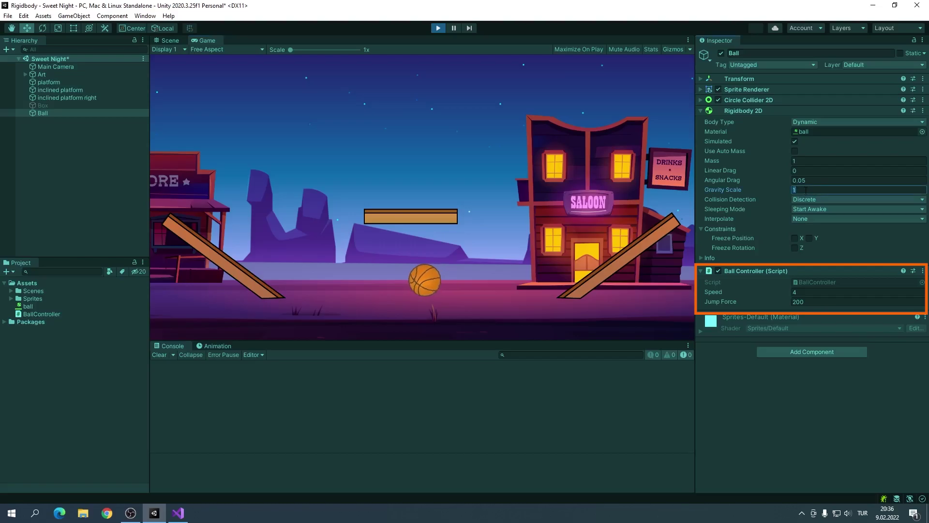
left_click(507, 245)
key("Right")
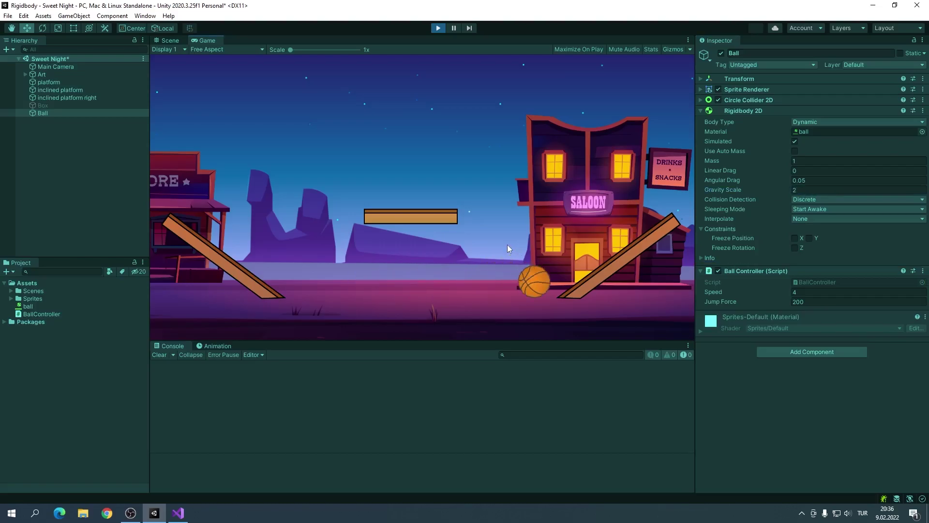
Set the Ball Controller's Jump Force to 400 and return focus to the running game
left_click(808, 301)
type("400")
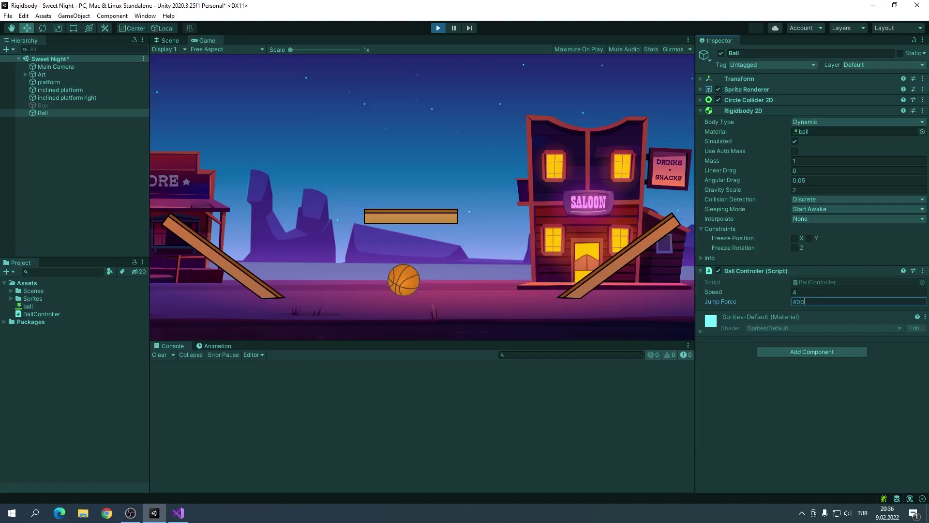
left_click(534, 206)
Play-test the stronger jump under the higher gravity, jumping the ball repeatedly while moving it left and right around the platforms
key("Right")
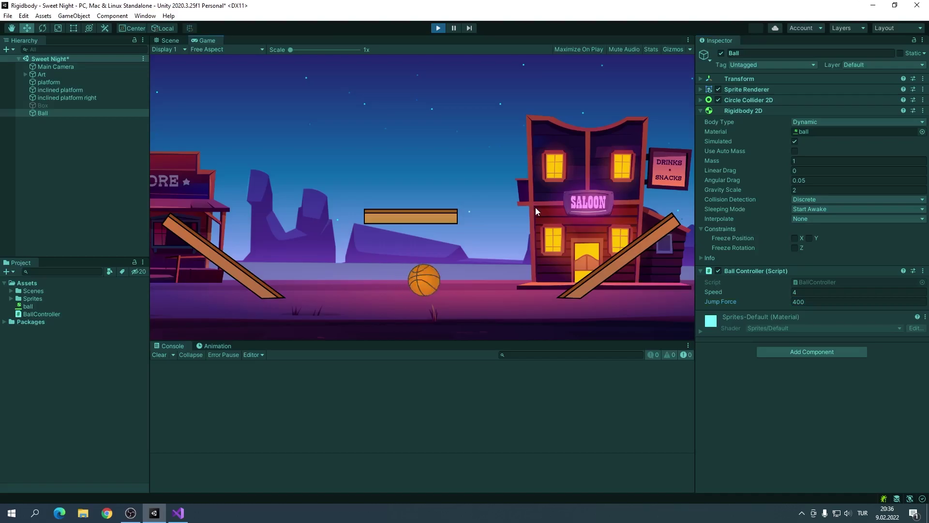
key("space")
key("Right")
key("space")
key("Left")
key("space")
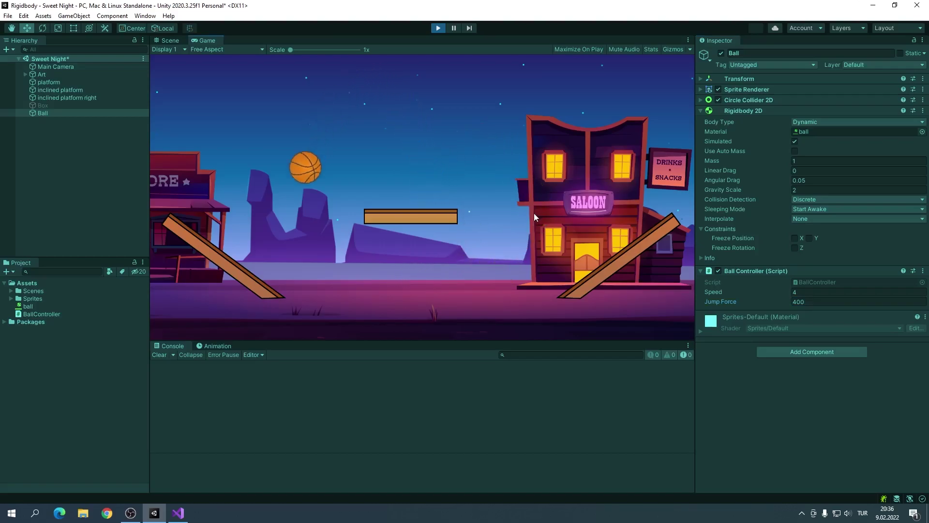
key("Right")
key("space")
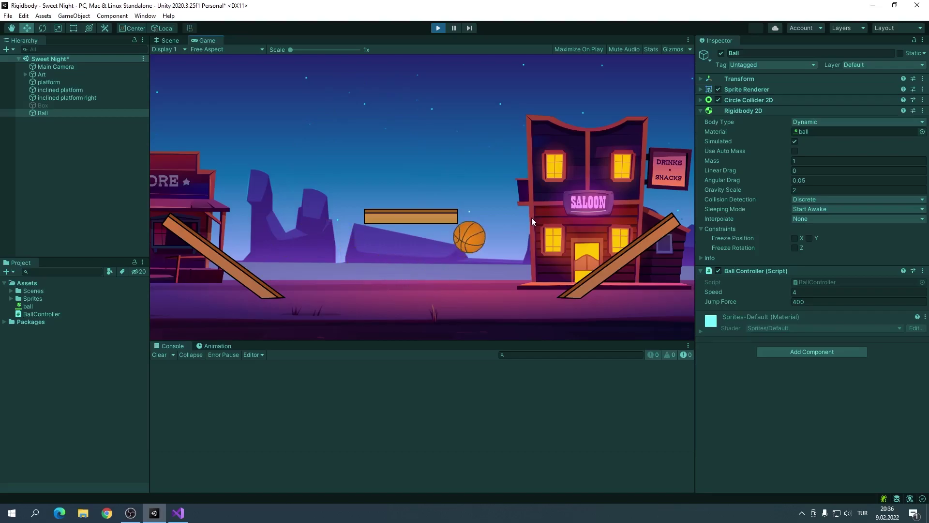
key("space")
key("Left")
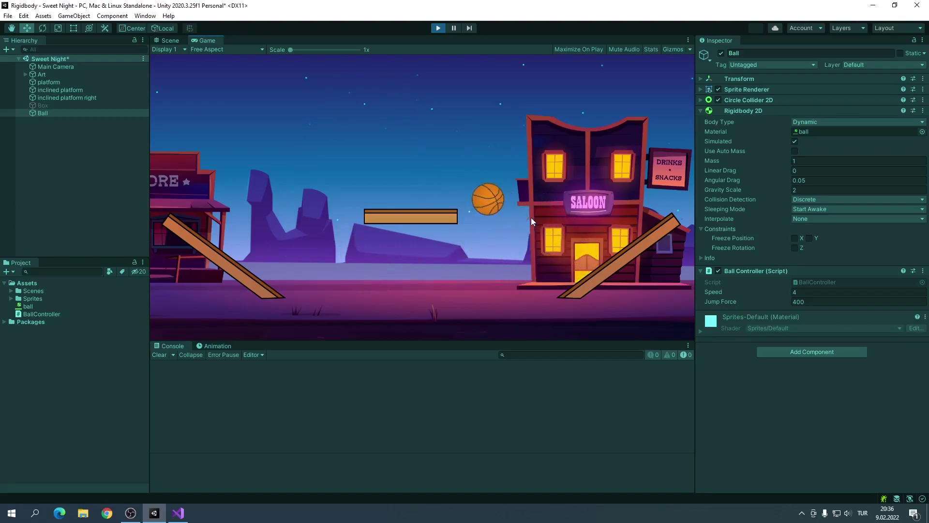
key("Right")
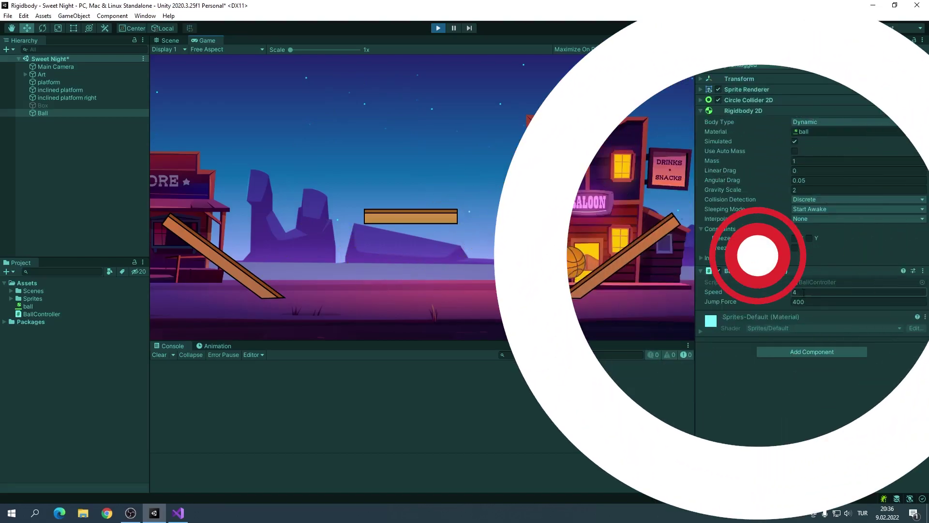